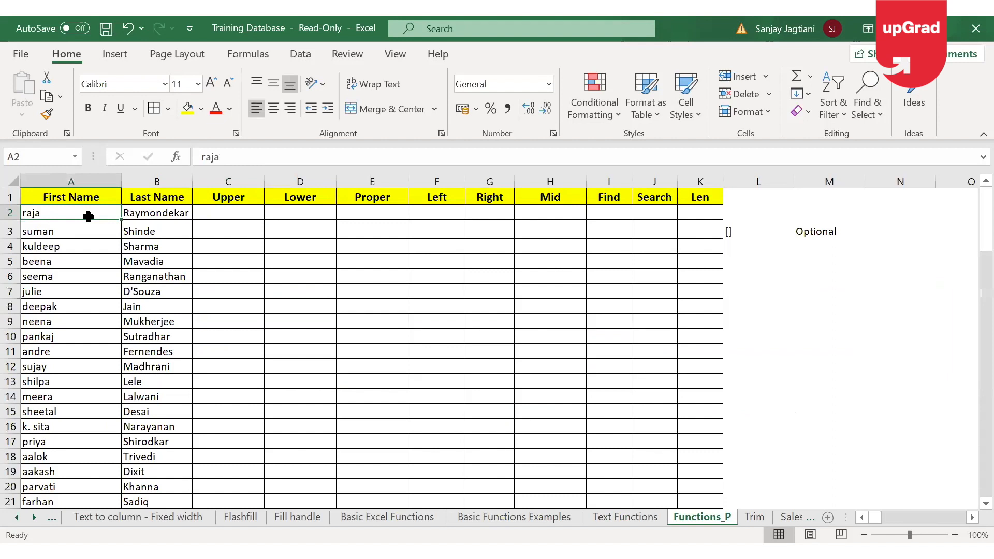
Enter the formula =UPPER(A2) in cell C2 of the Upper column.
click(230, 211)
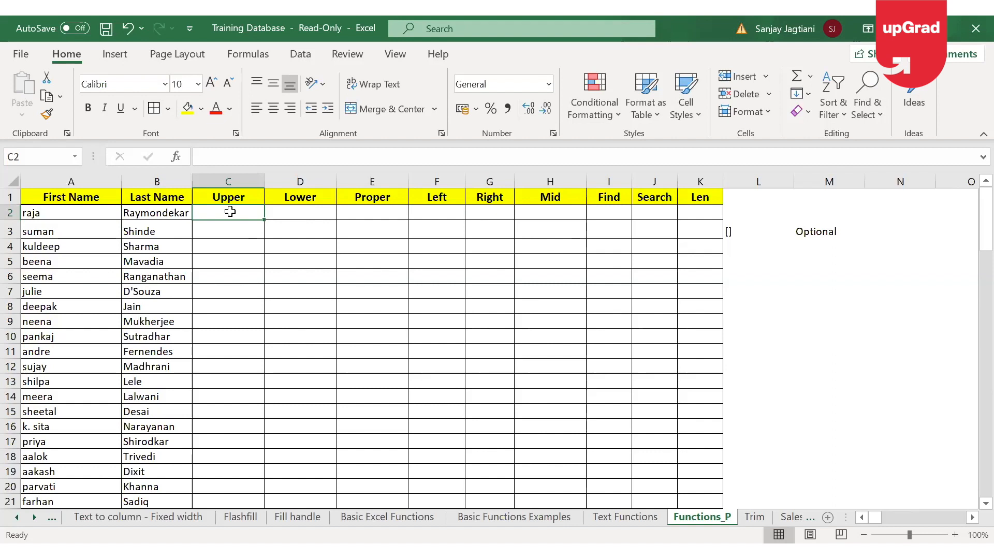
text(=)
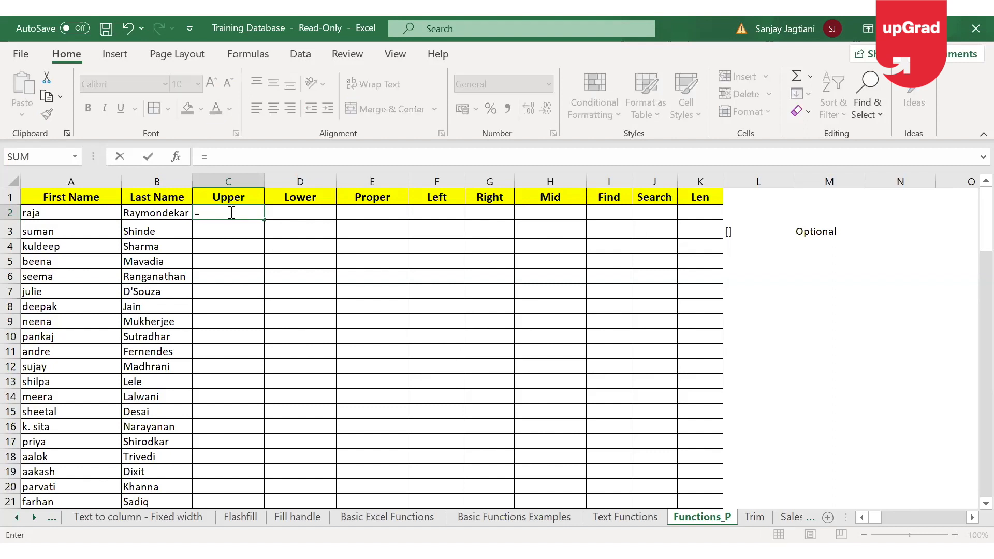
text(upper)
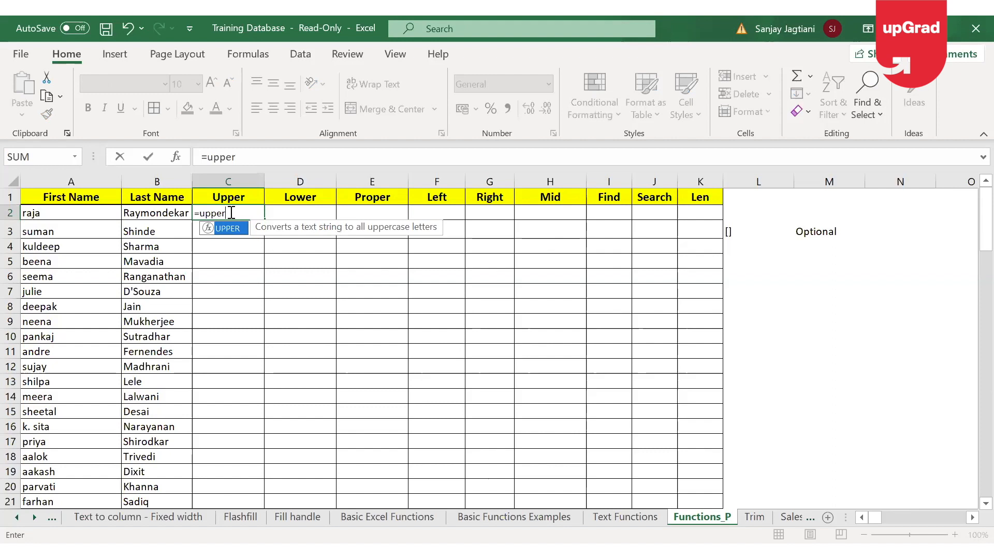
text(()
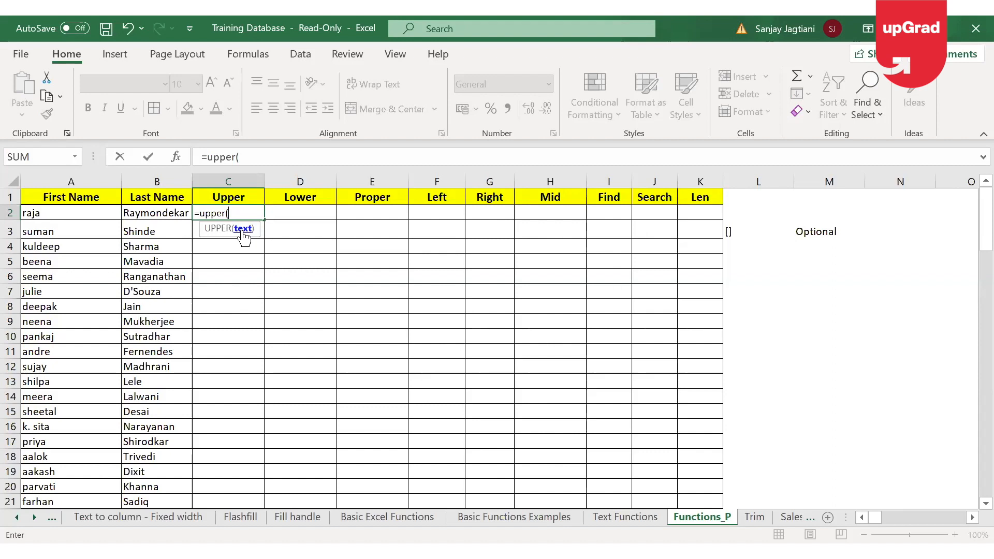
click(57, 216)
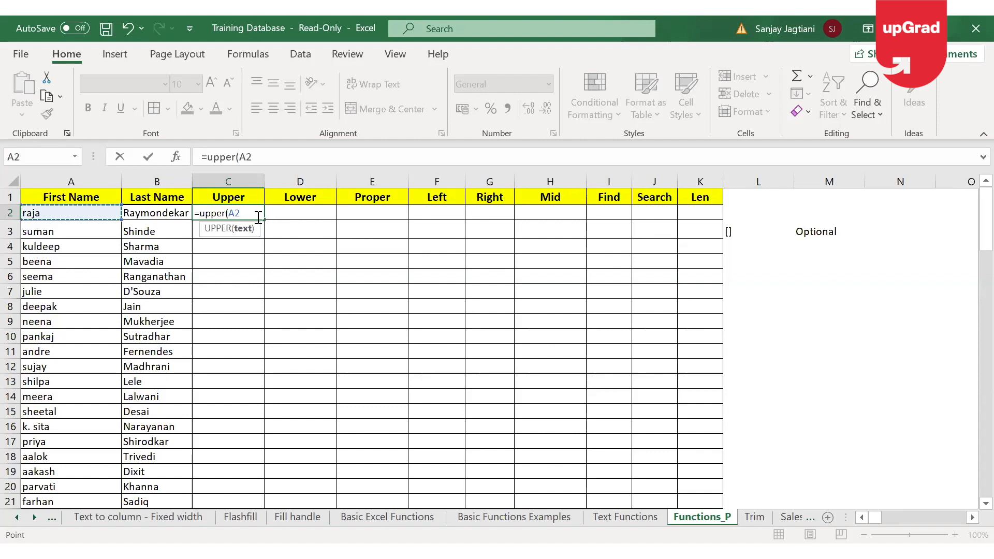
text())
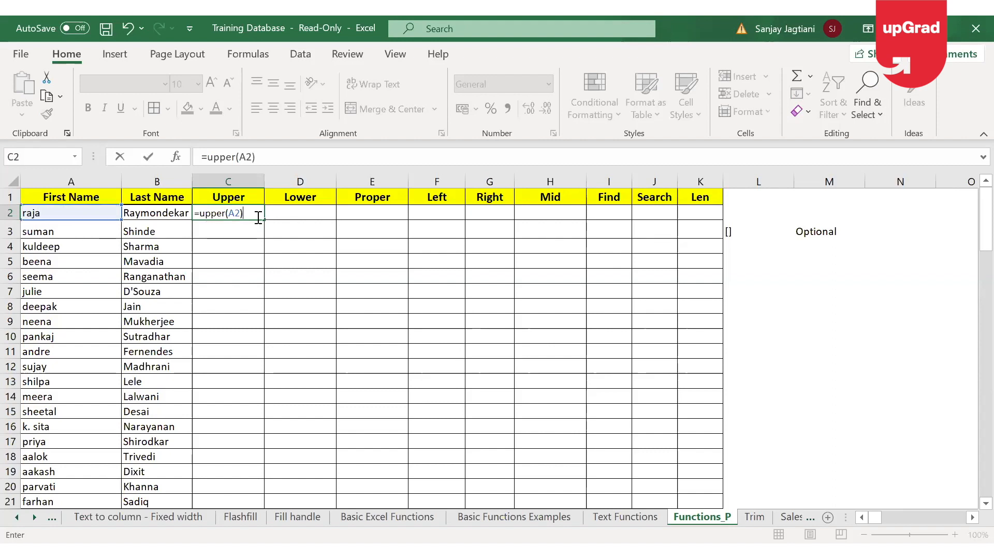
key(Return)
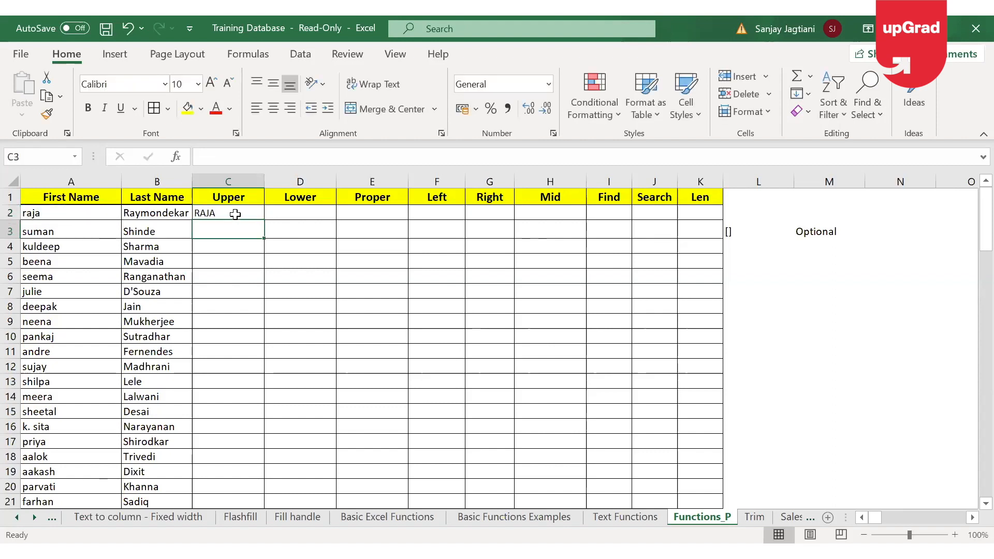
Try filling the UPPER formula from C2 down the entire list and then only to row 16, undoing each fill.
click(233, 213)
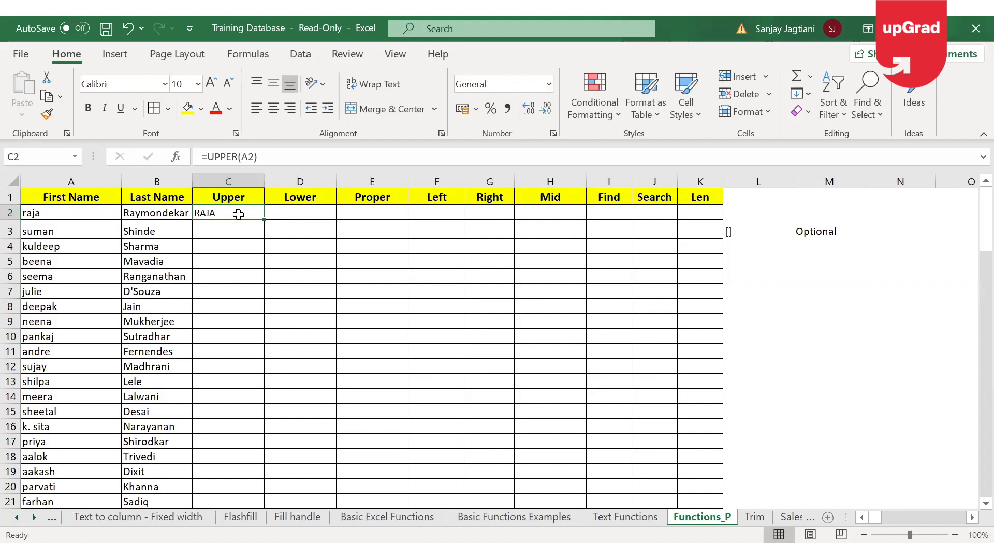
double_click(264, 221)
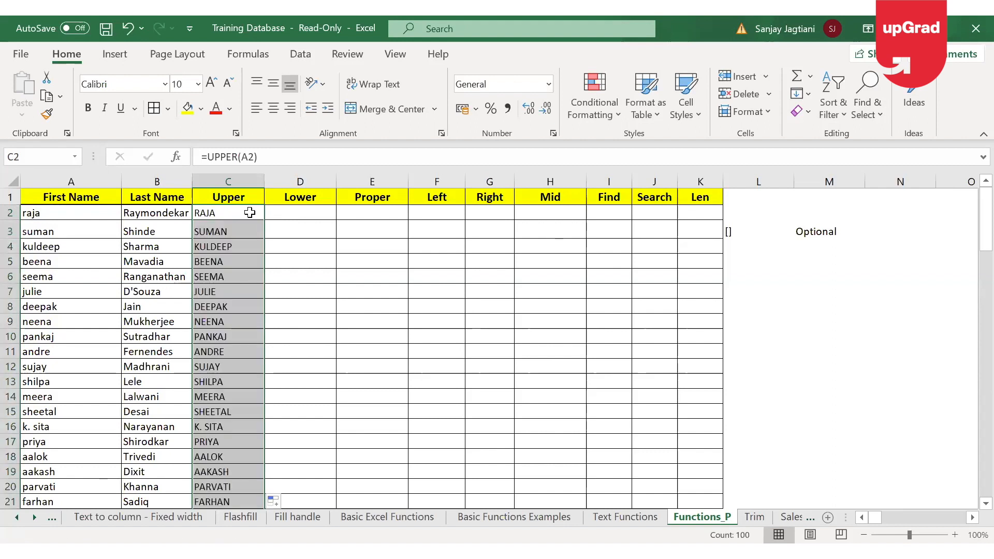
key(ctrl+z)
drag(264, 222, 270, 439)
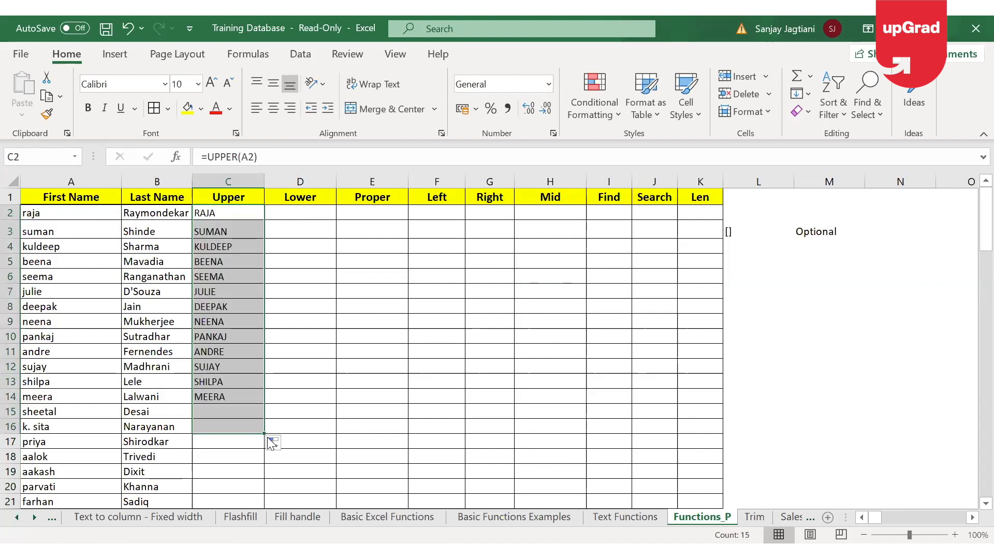
key(ctrl+z)
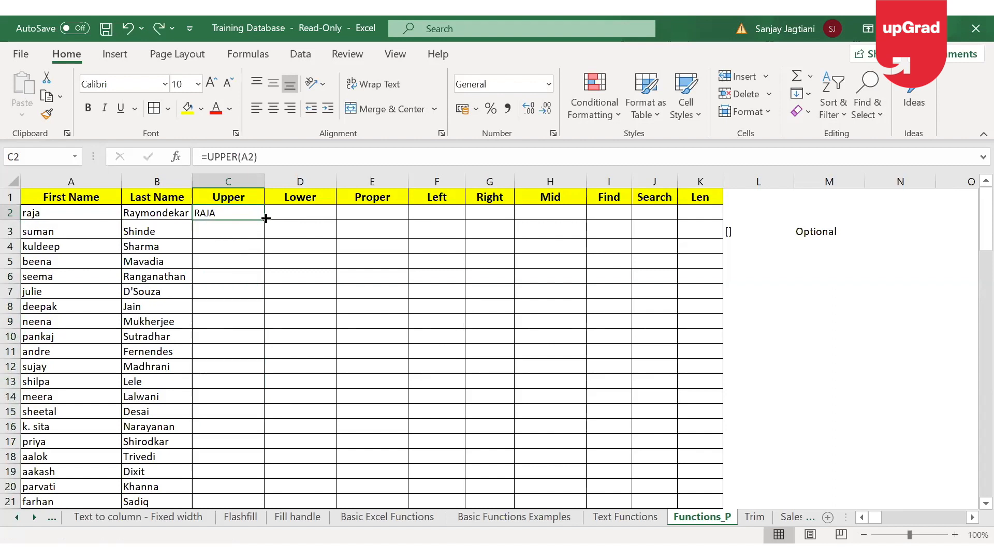
Fill the UPPER formula from C2 down the whole list.
double_click(266, 219)
Select D2, review the description of Lower on the Text Functions sheet, and return to the Functions_P sheet.
click(306, 215)
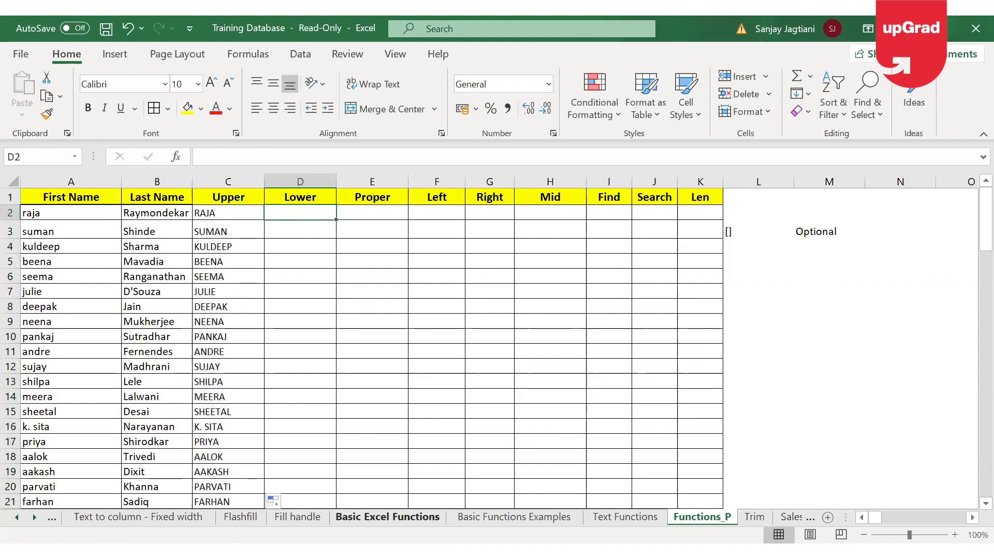
click(625, 517)
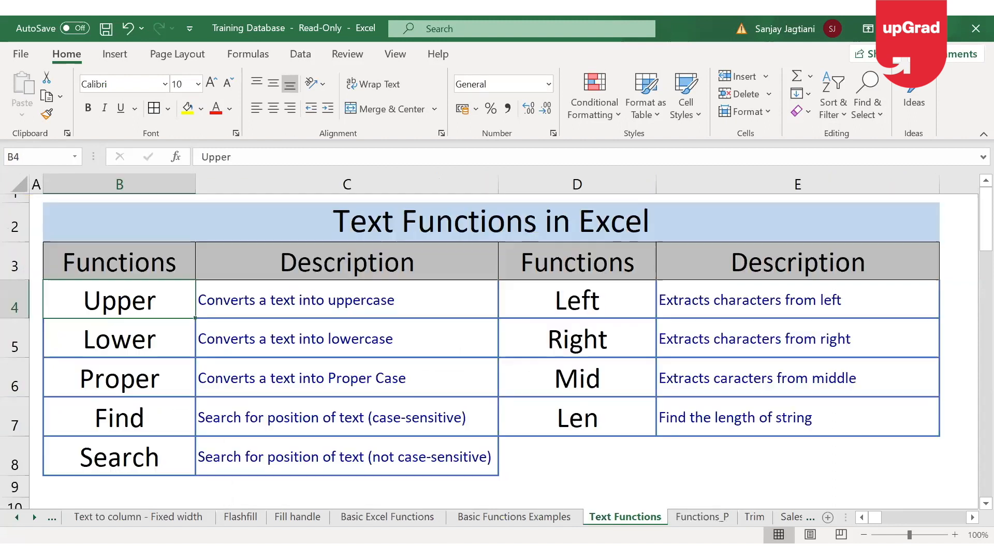
click(244, 330)
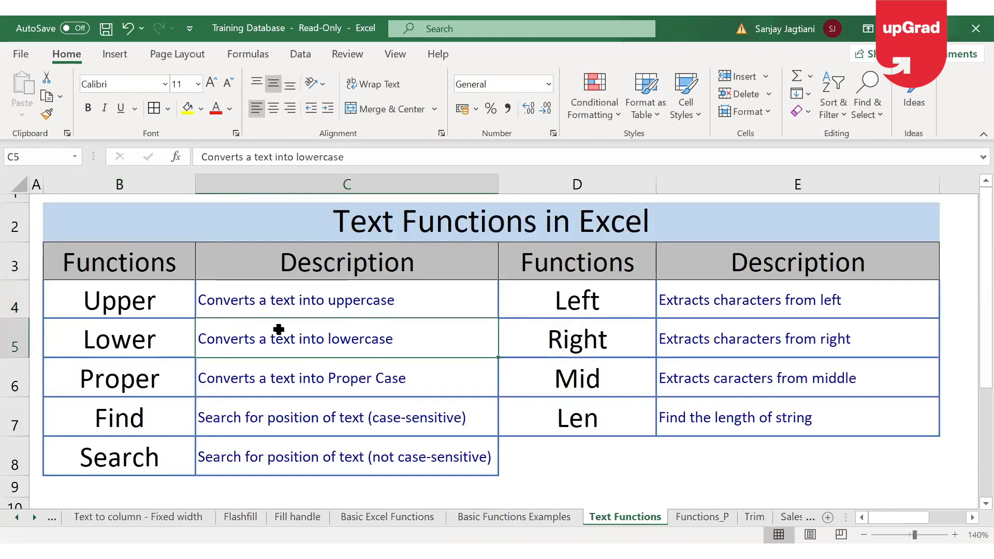
click(702, 517)
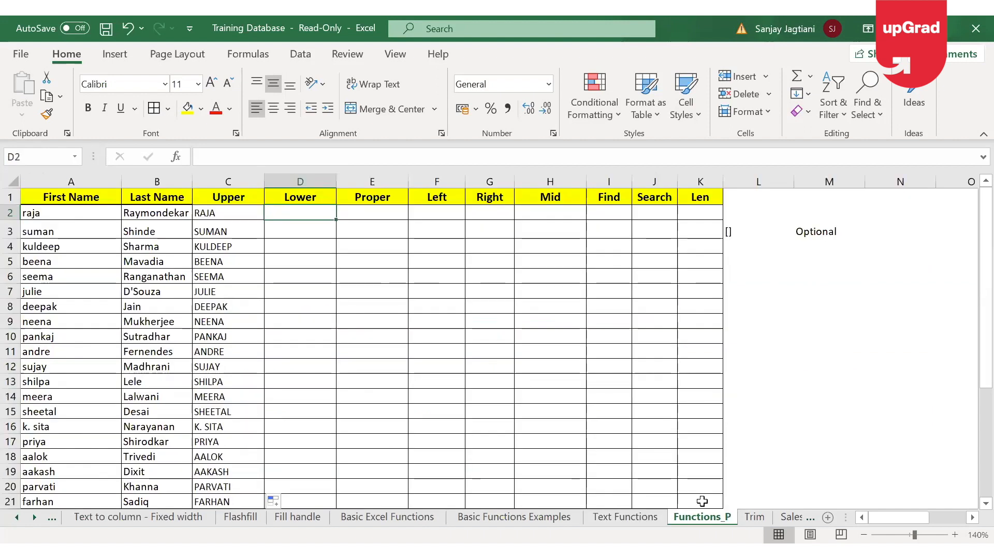
Enter =LOWER(B2) in cell D2 and fill the formula down the whole Lower column.
text(=)
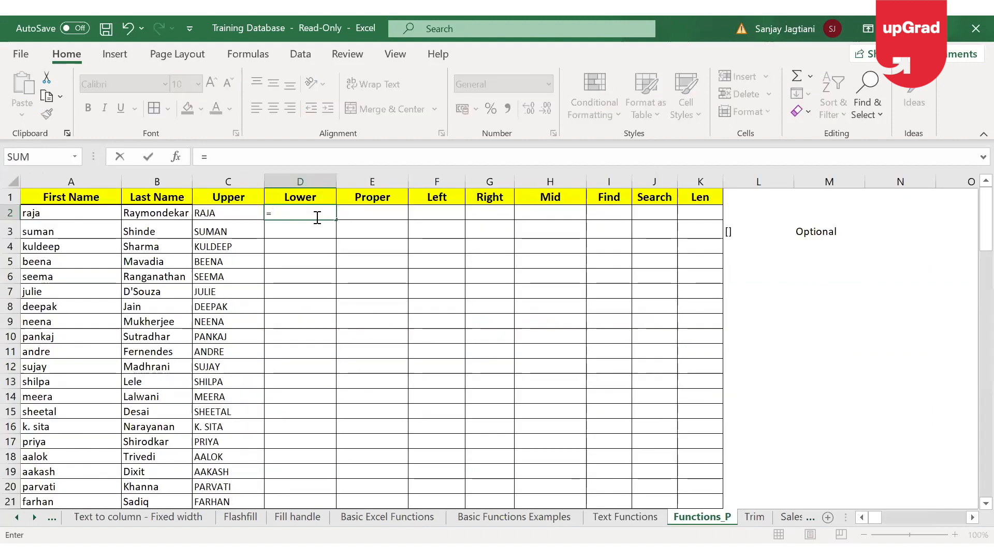
text(lower)
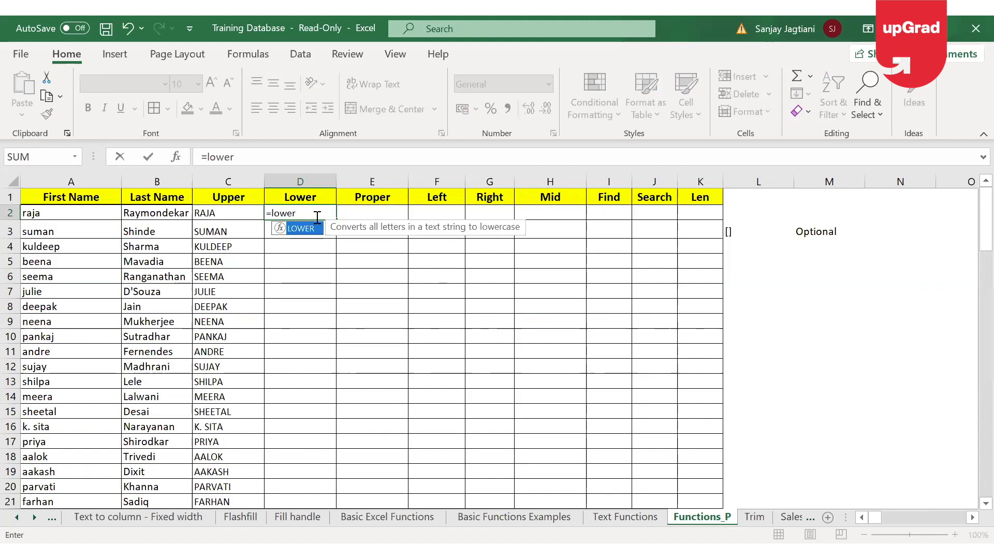
key(Tab)
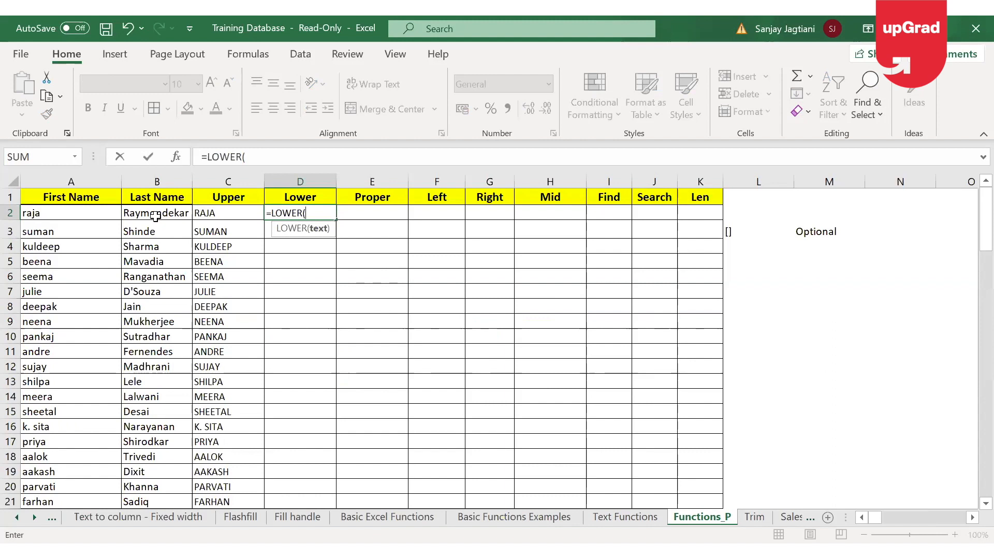
click(156, 215)
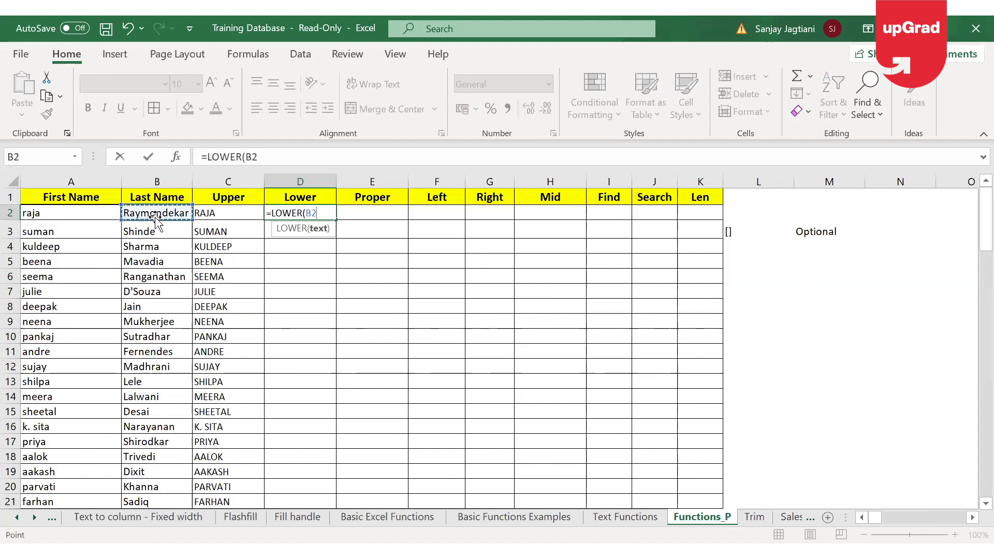
key(Return)
click(328, 213)
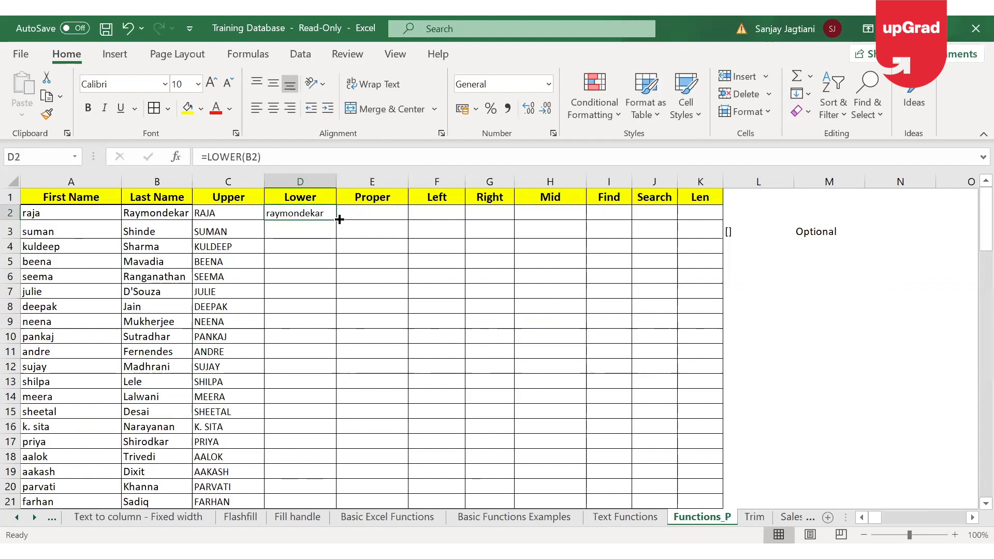
double_click(340, 219)
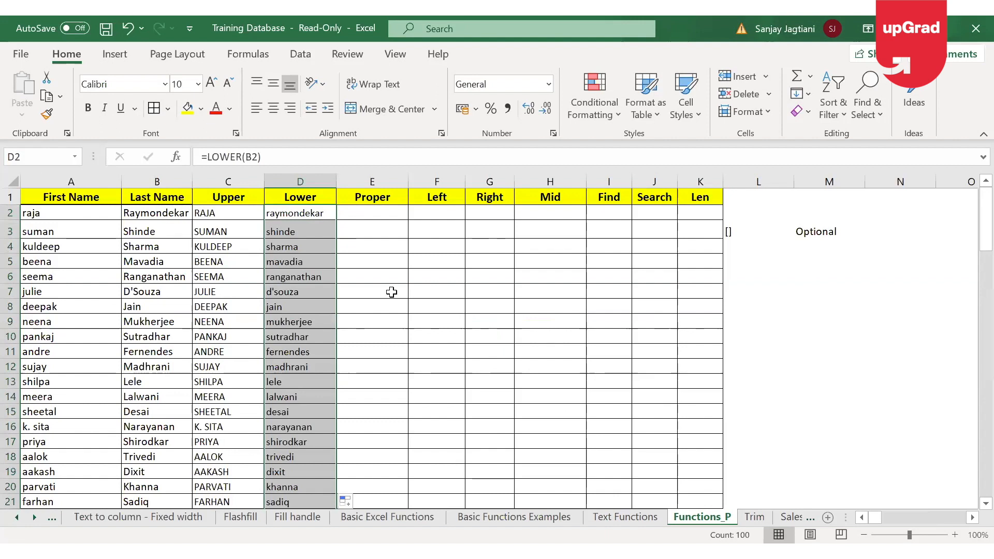
Review the first Upper and Lower cells and the Proper description on the Text Functions sheet, ending on E2 of Functions_P.
click(382, 215)
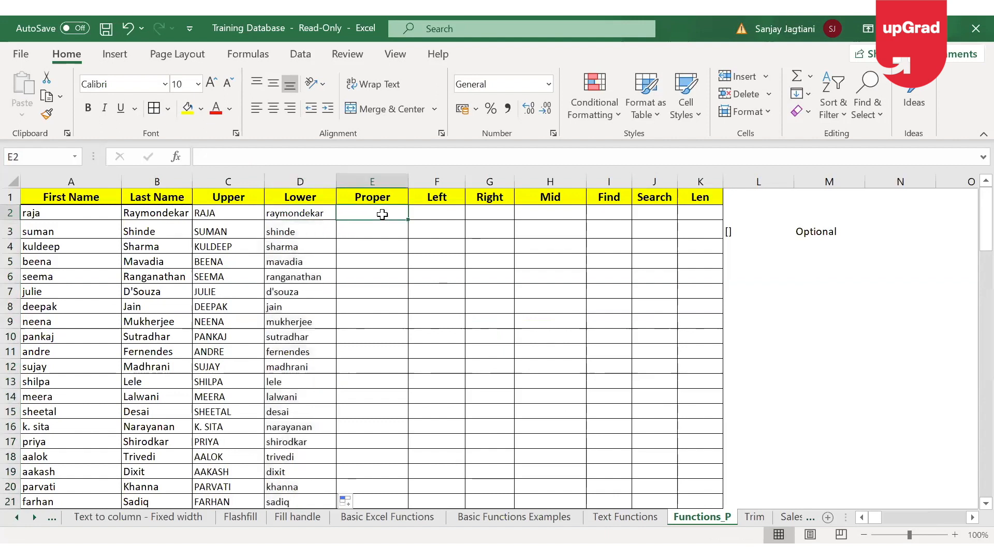
click(250, 214)
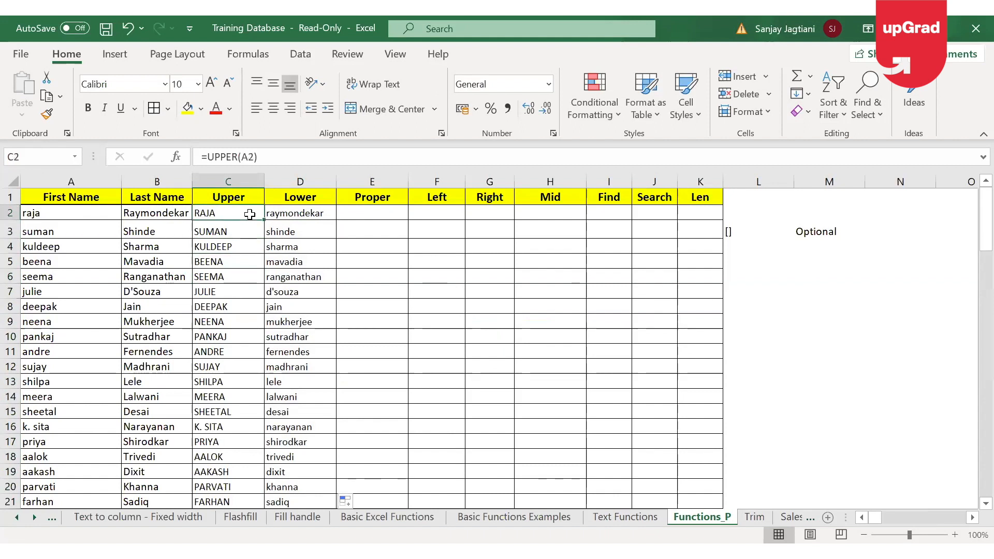
key(Right)
key(Right)
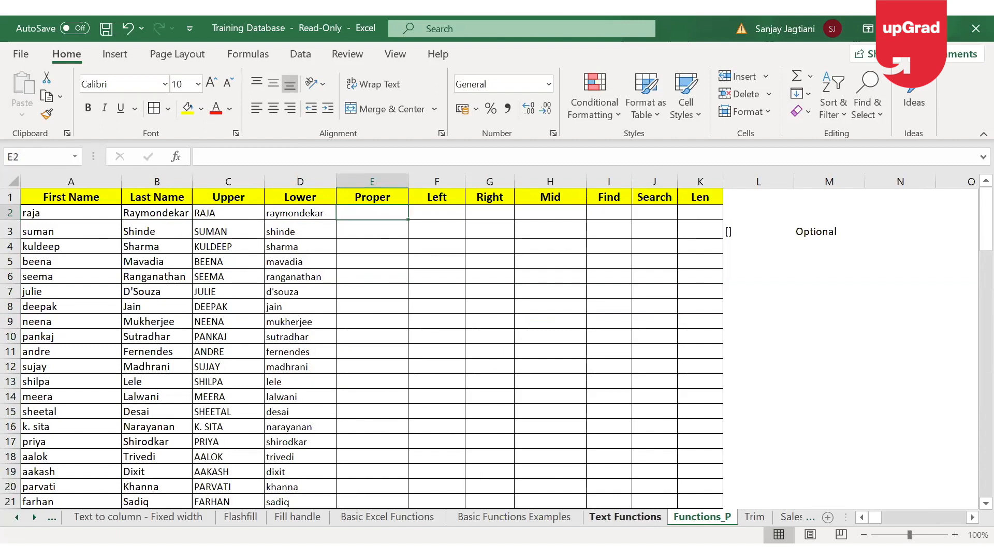
click(625, 516)
click(139, 387)
click(269, 382)
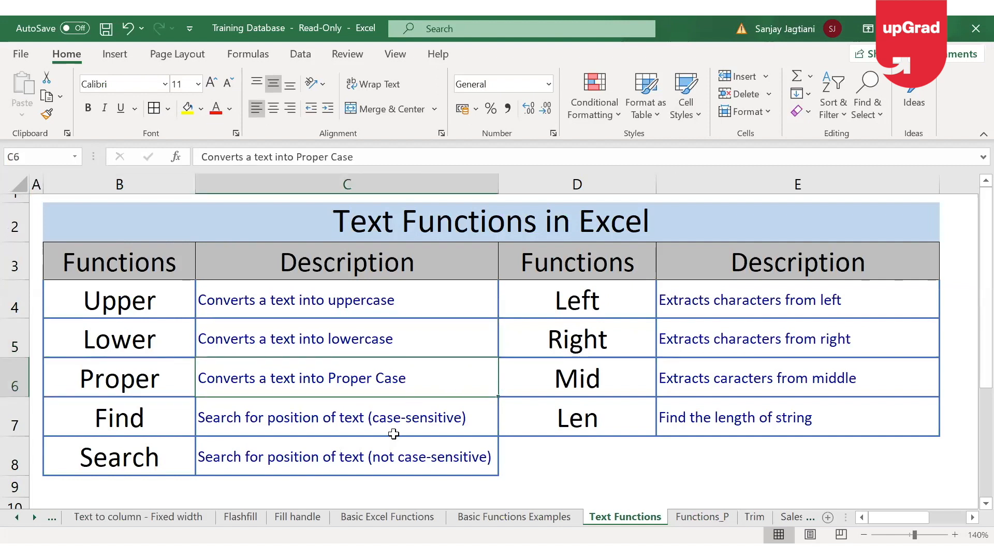
click(702, 516)
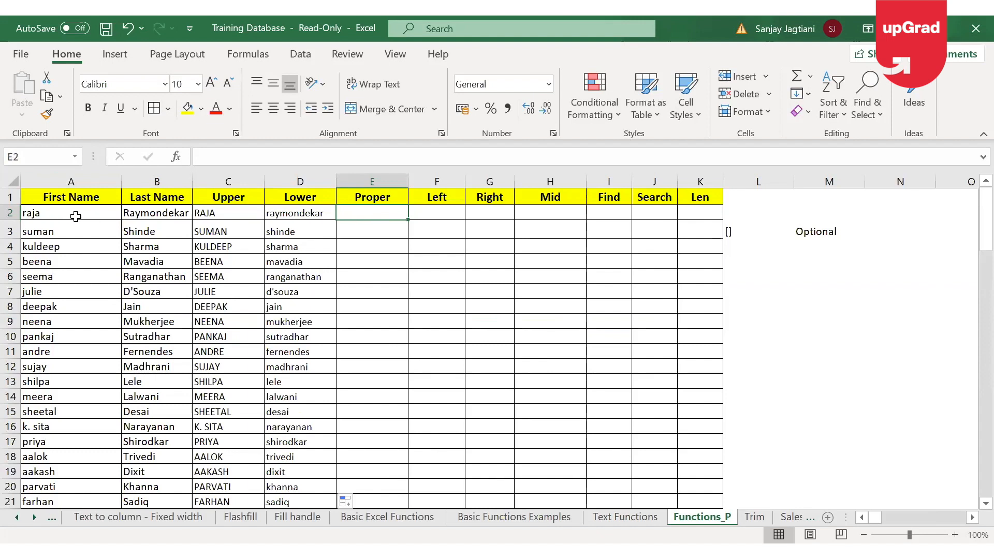
Enter the formula =PROPER(A2) in cell E2 of the Proper column.
text(=)
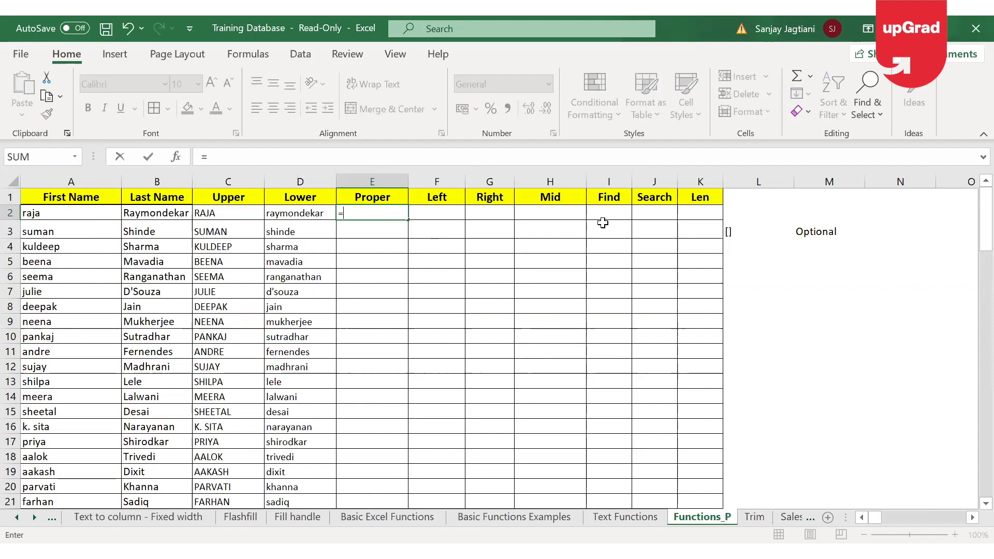
text(PROPER()
click(102, 213)
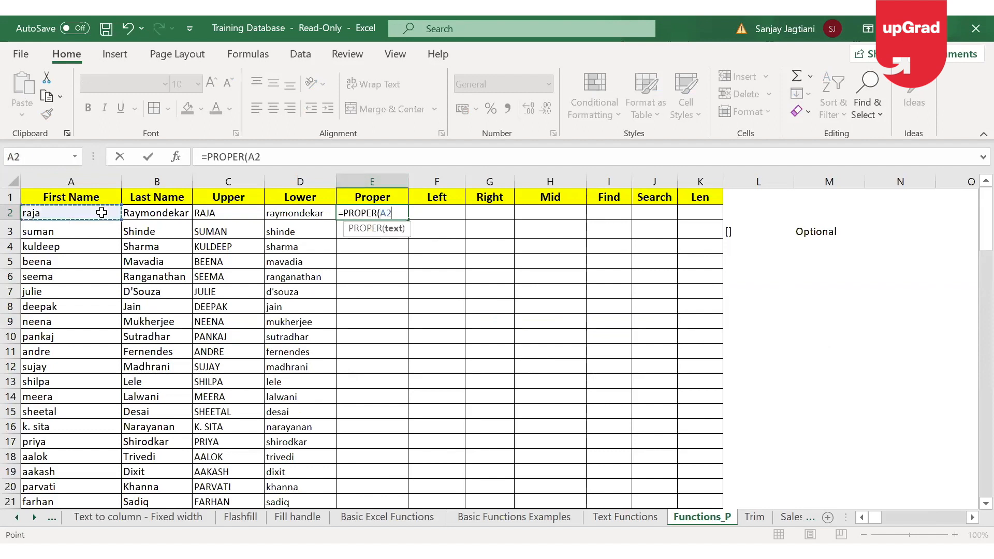
text())
key(Return)
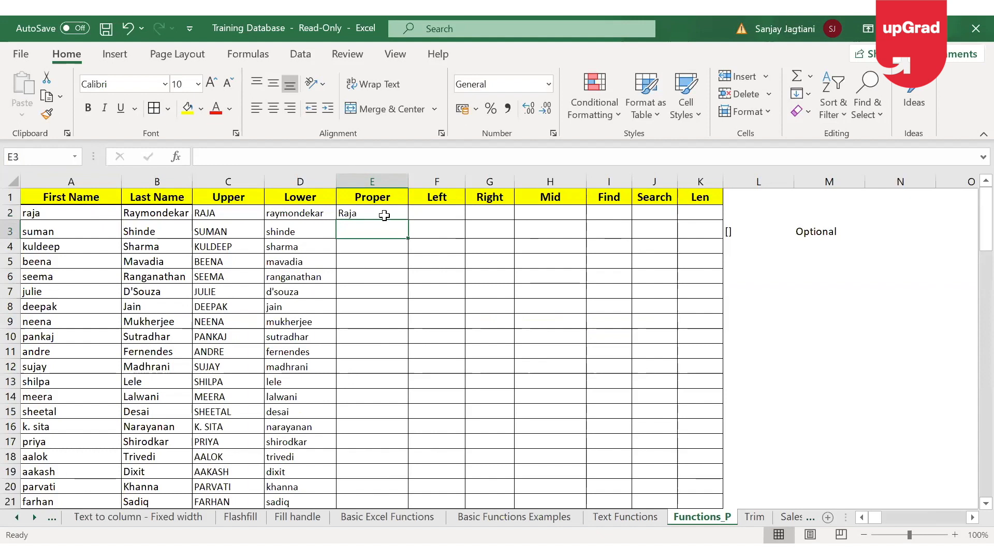
Append " is in Excel class" to the first name in cell A2 to test the formulas on a full sentence.
double_click(77, 212)
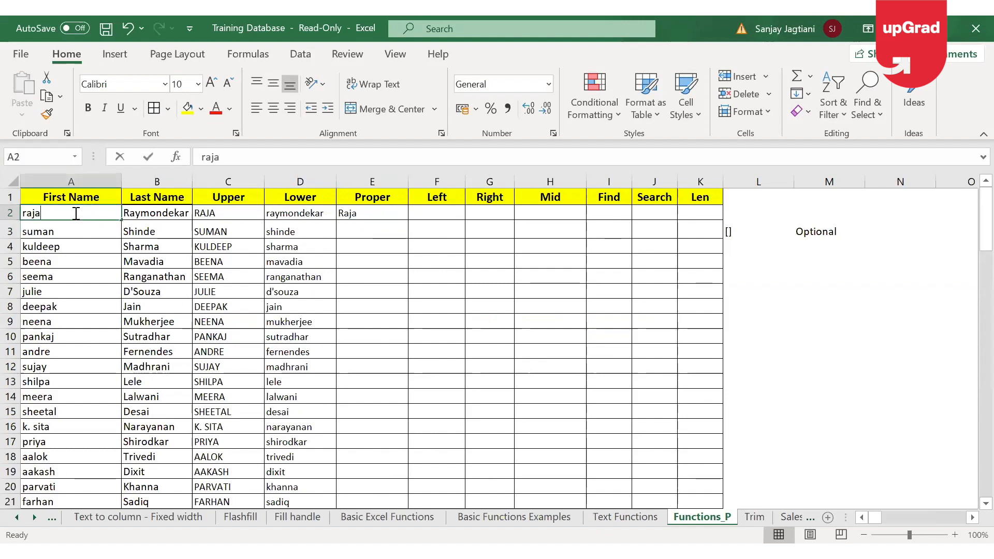
text(i)
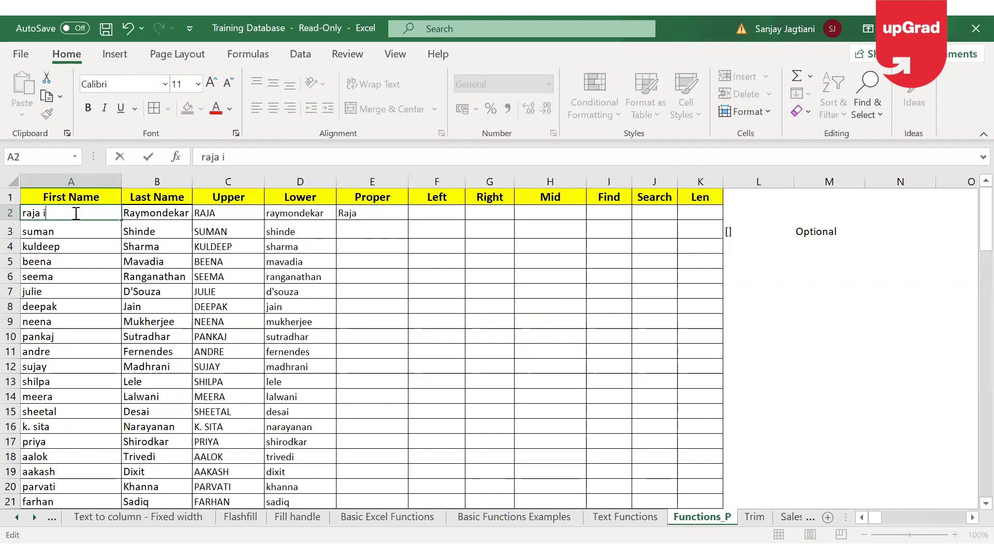
text(s in Excel class)
key(Return)
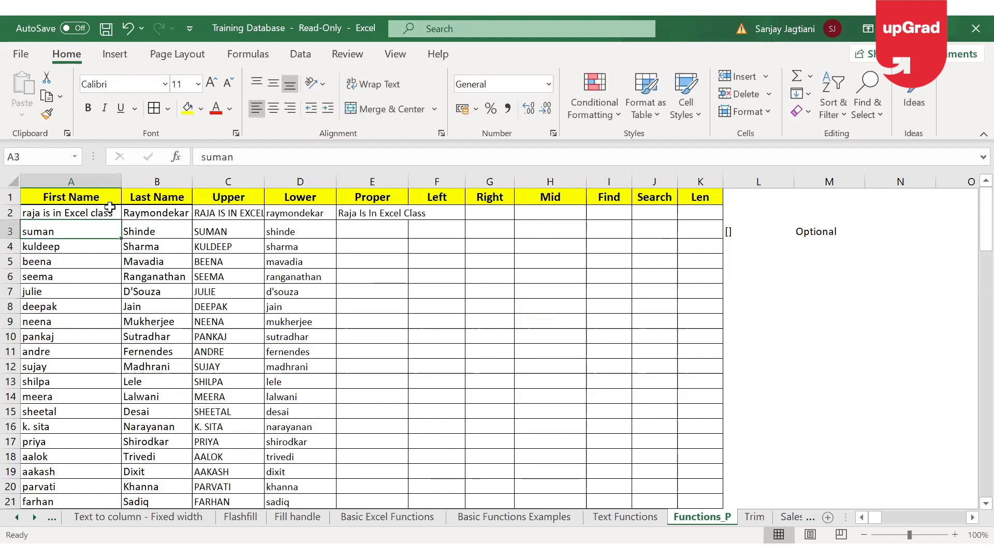
click(111, 209)
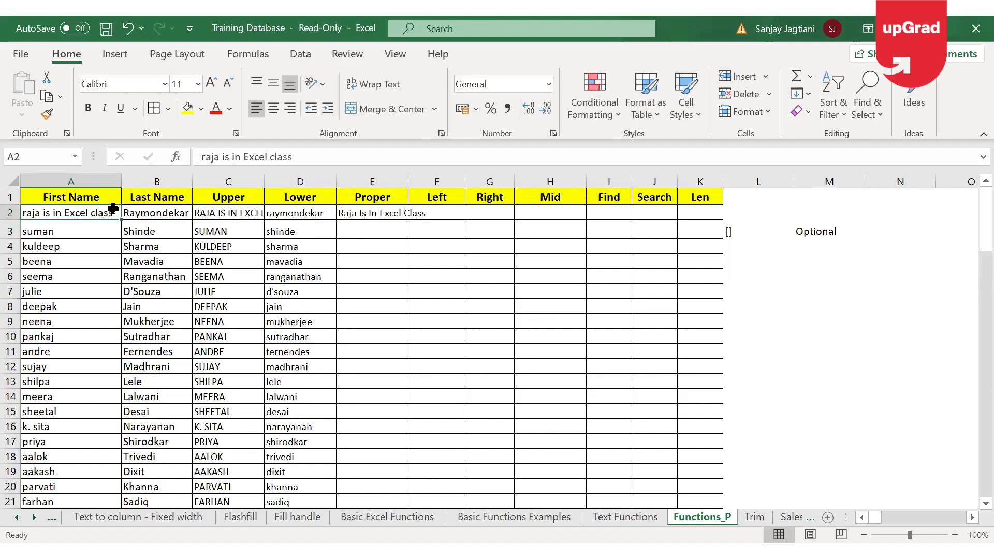
Fill the PROPER formula from E2 down the whole Proper column.
click(376, 216)
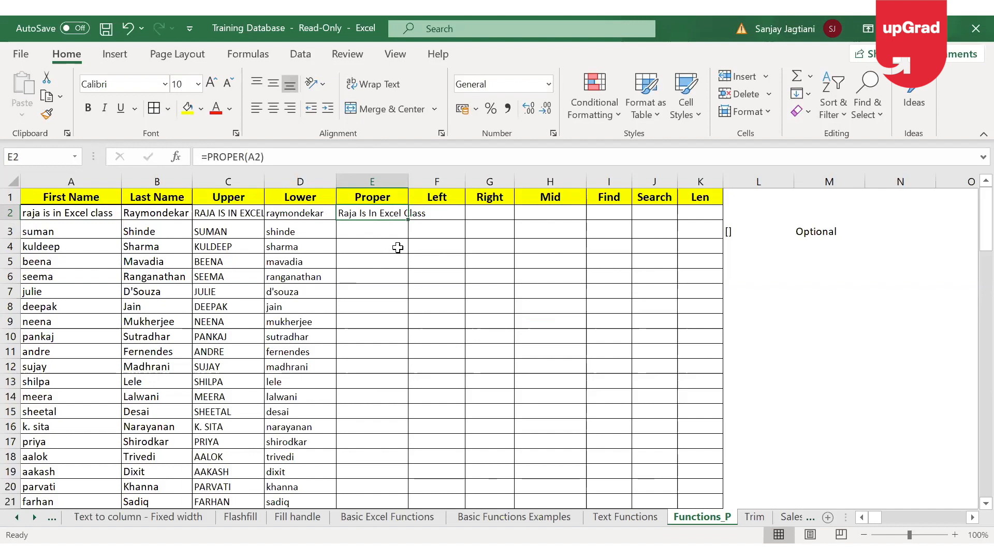
double_click(408, 220)
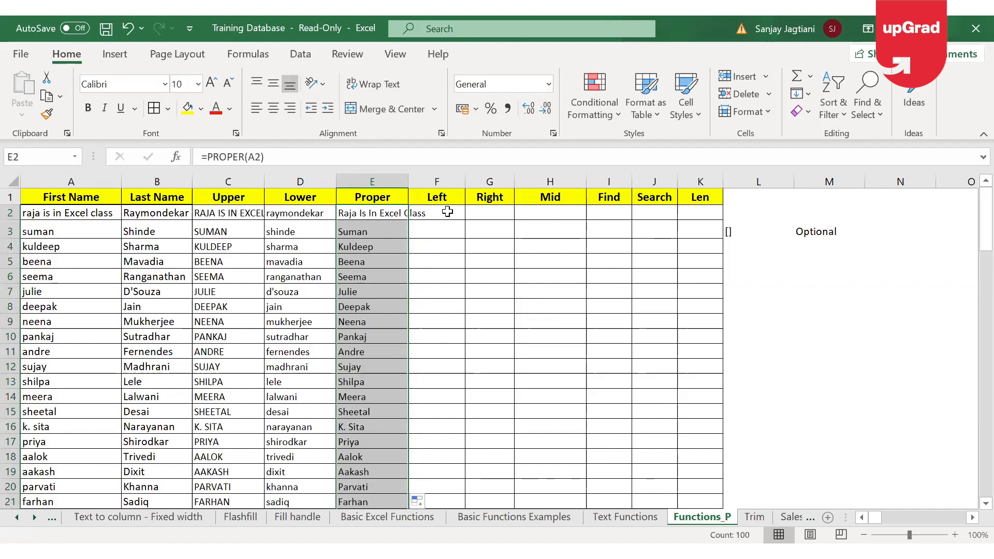
Review the Left, Right and Mid entries on the Text Functions sheet and return to Functions_P.
click(607, 513)
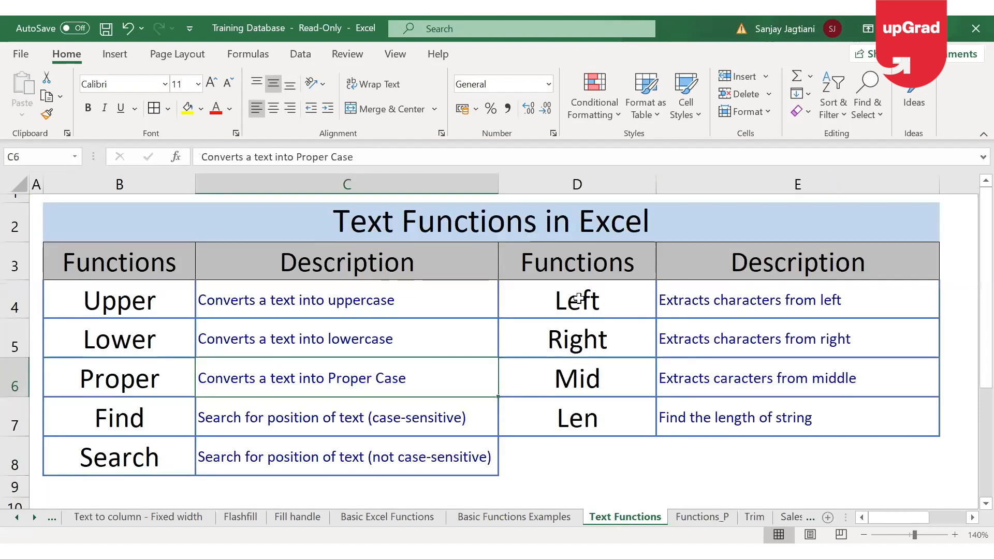
click(584, 305)
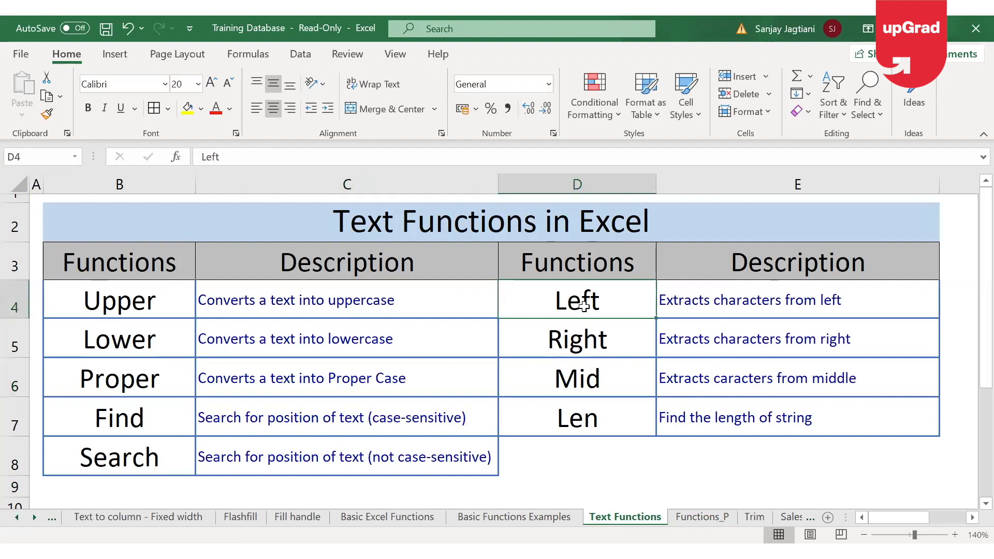
key(Down)
key(Down)
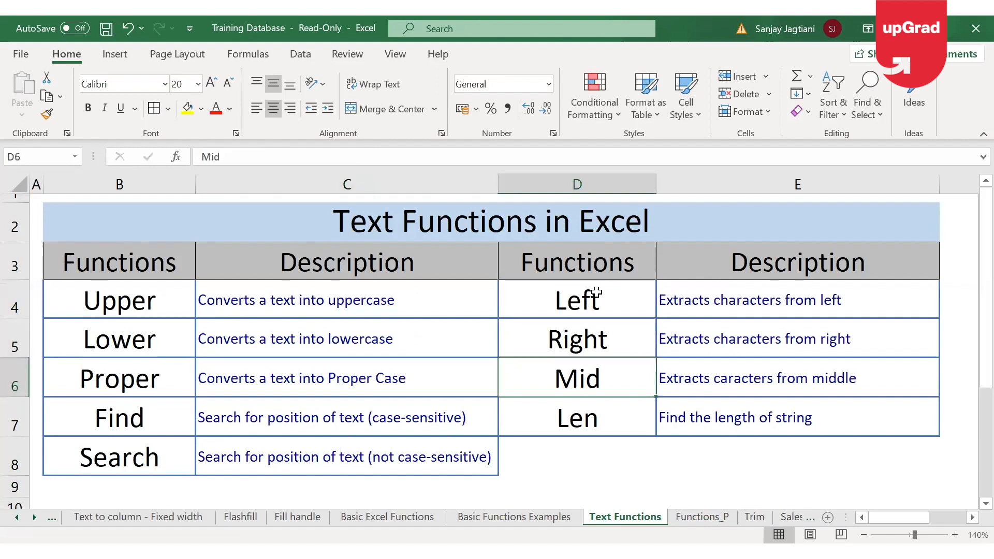
click(598, 290)
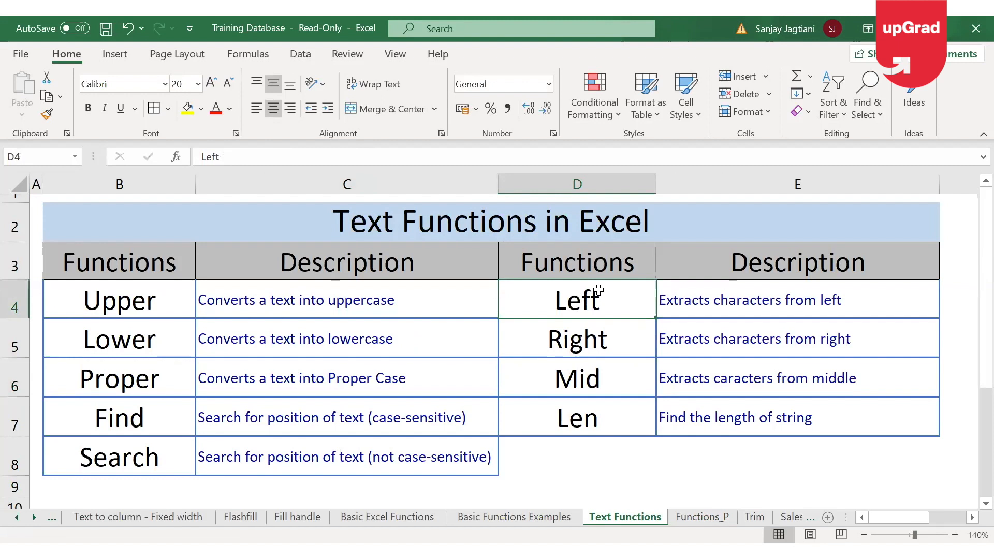
click(702, 516)
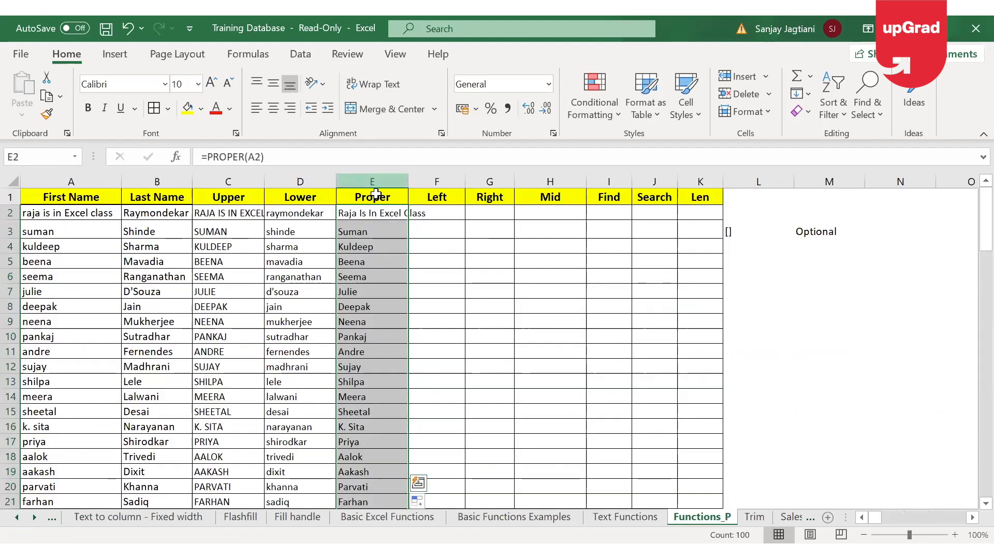
Enter the formula =LEFT(A2,3) in cell F2 of the Left column and inspect its num_chars argument.
click(442, 213)
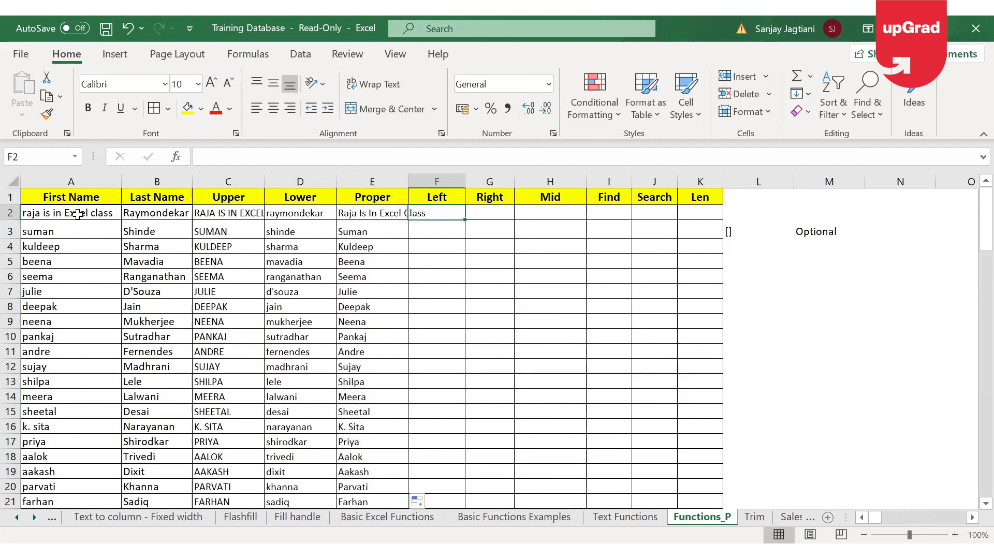
text(=)
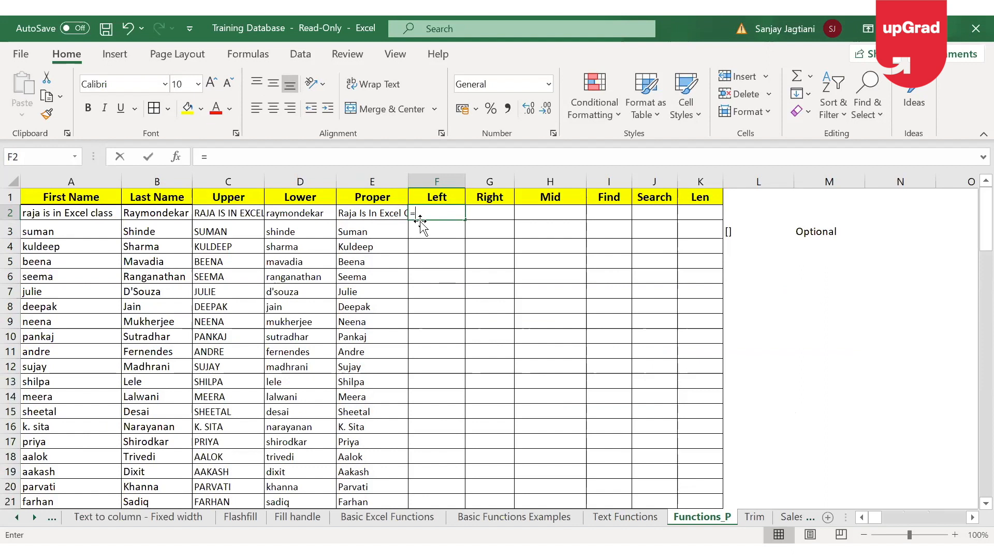
text(left)
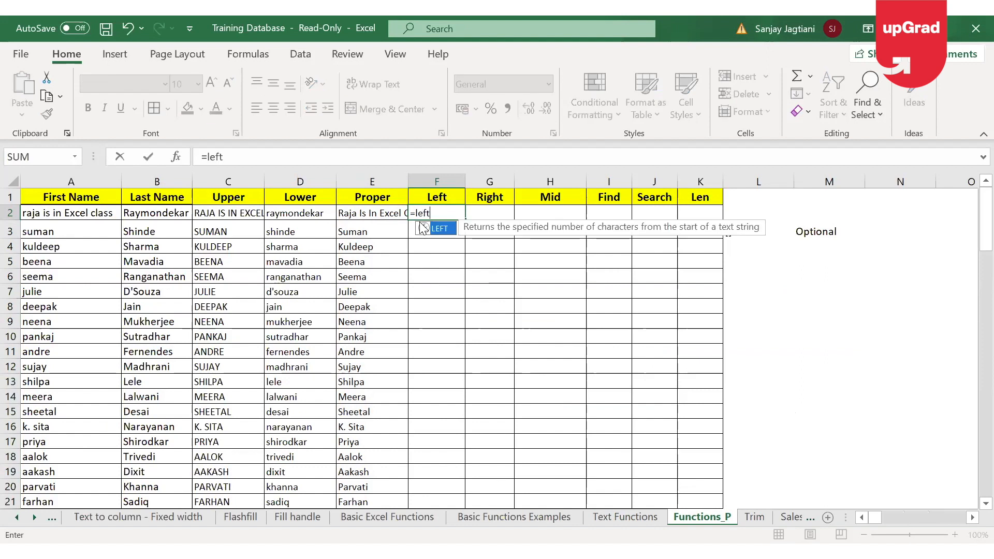
key(Tab)
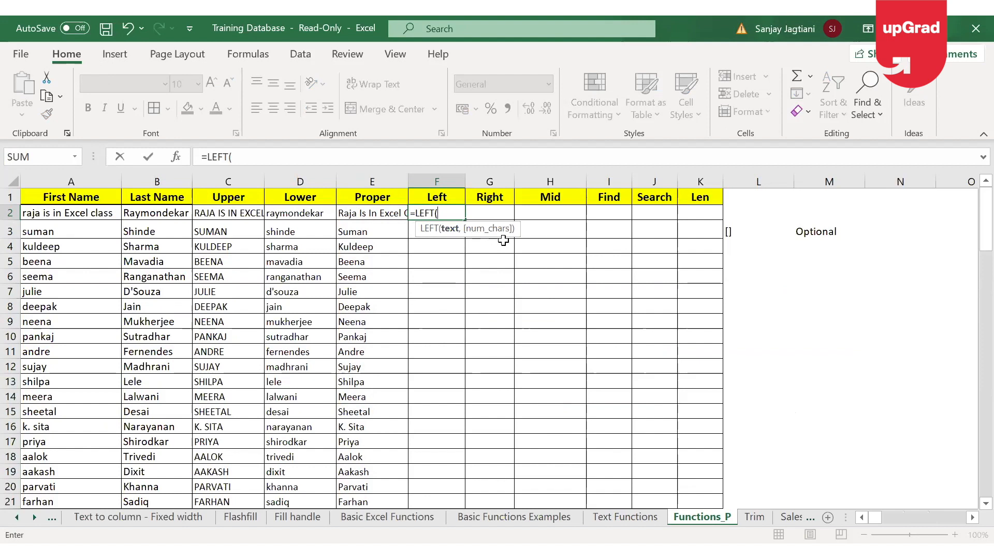
click(92, 214)
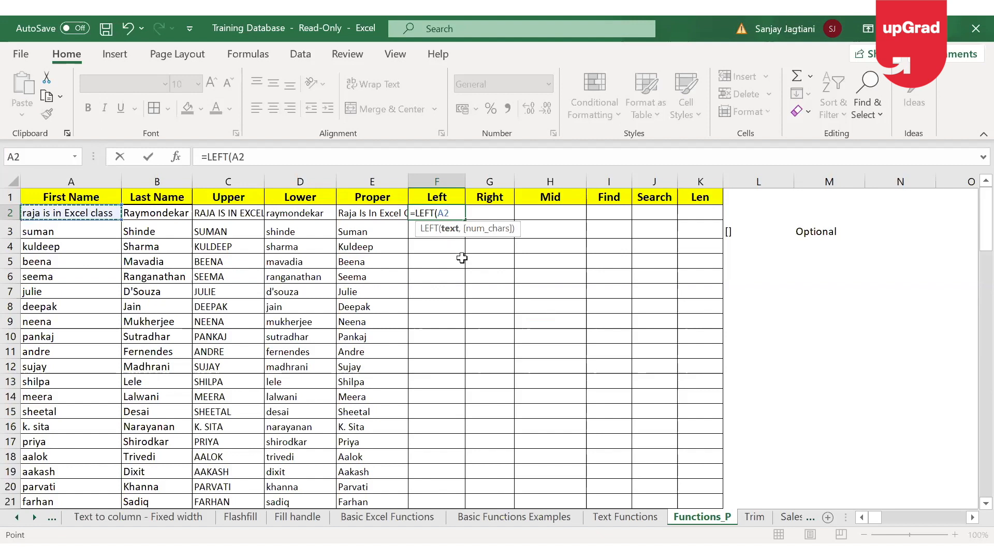
text(,)
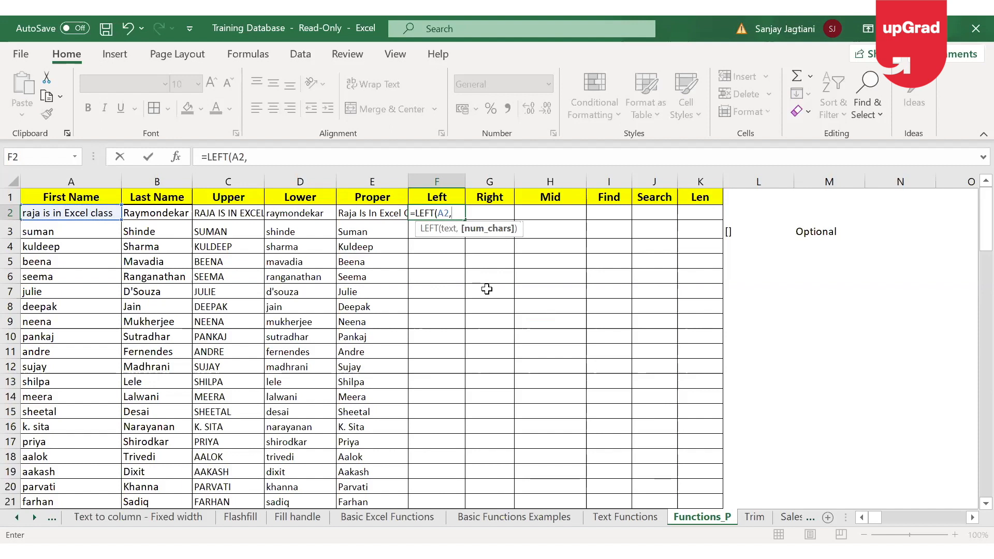
text(3))
key(Return)
key(Up)
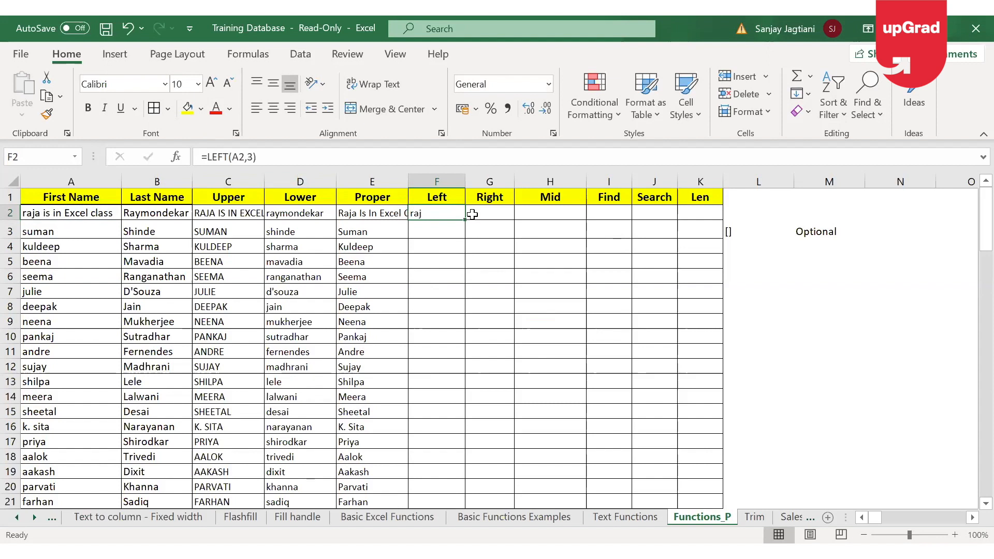
click(323, 158)
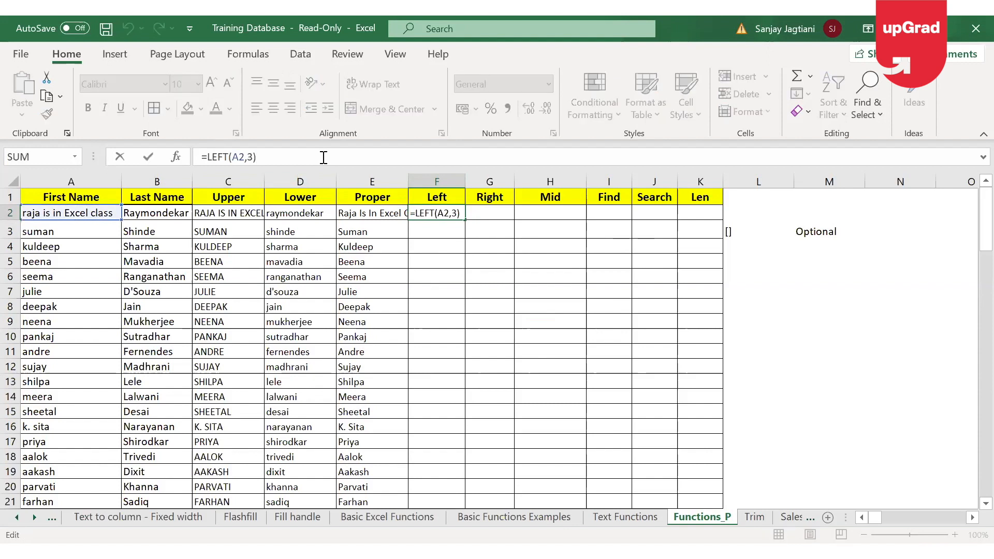
key(BackSpace)
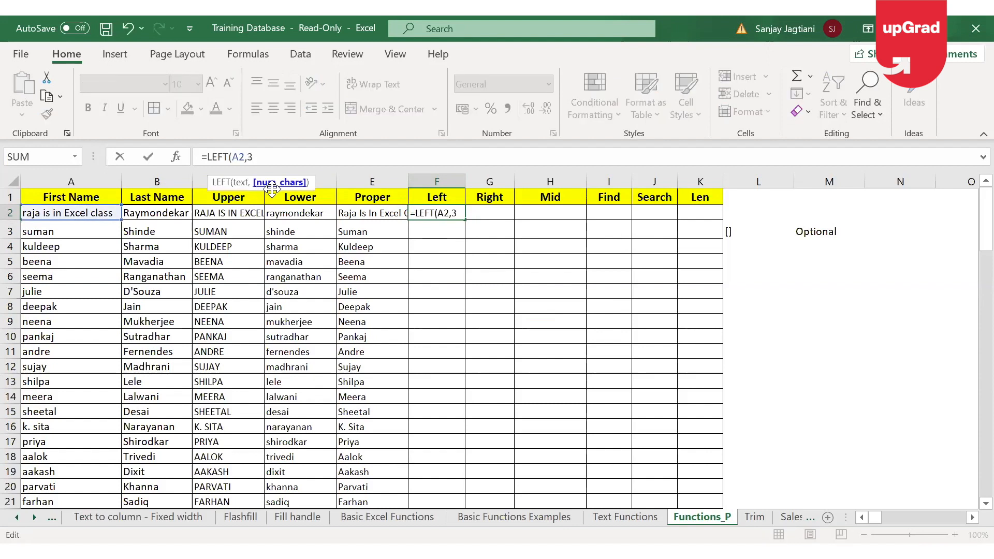
Insert a space between the square brackets in cell L3, beside the Optional note.
click(754, 233)
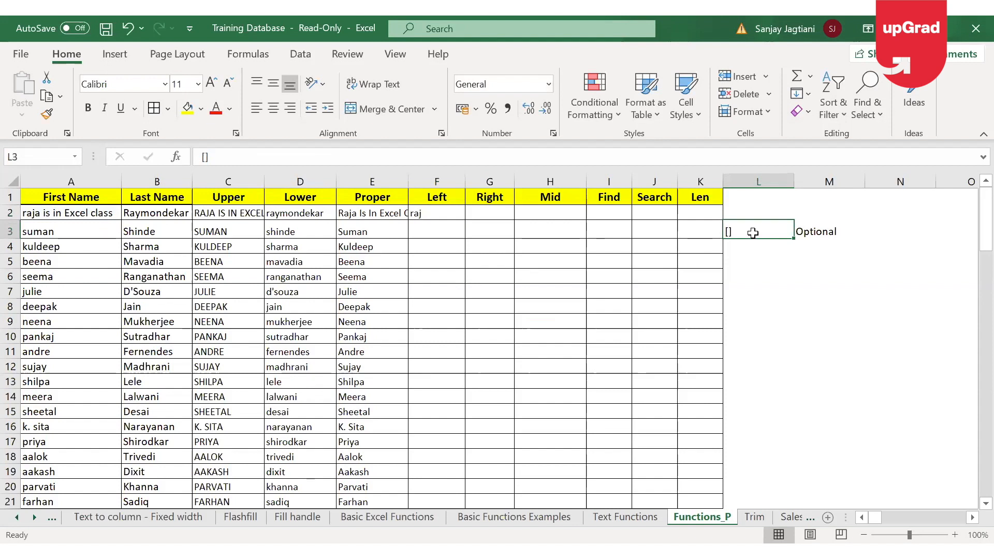
double_click(753, 233)
key(BackSpace)
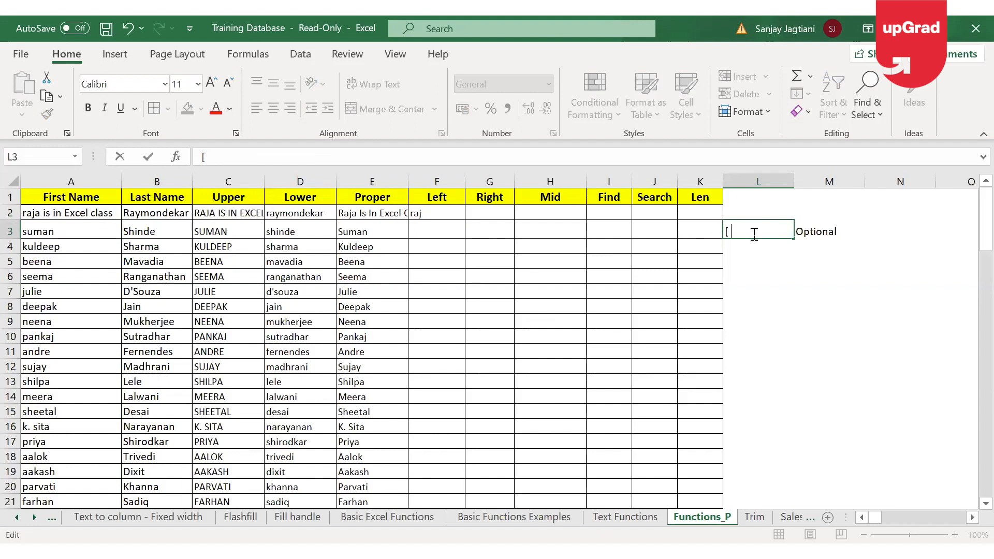
text(])
key(Return)
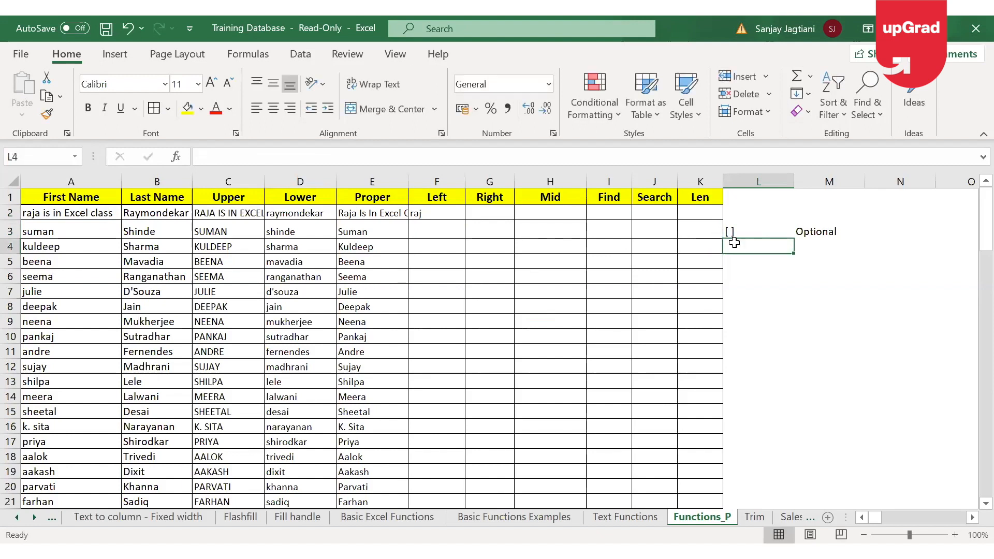
Narrow columns L and M, which hold the square brackets and the Optional note.
click(730, 231)
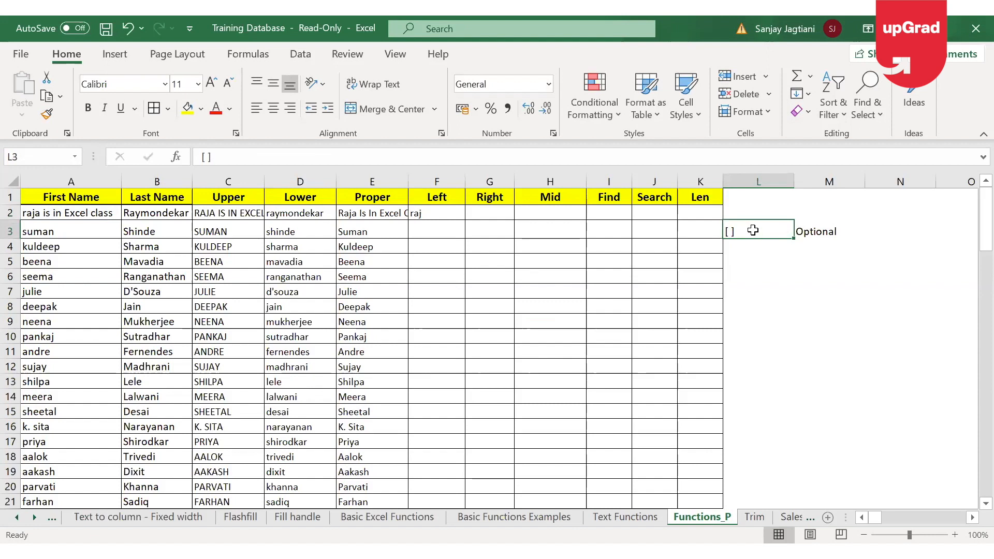
click(803, 229)
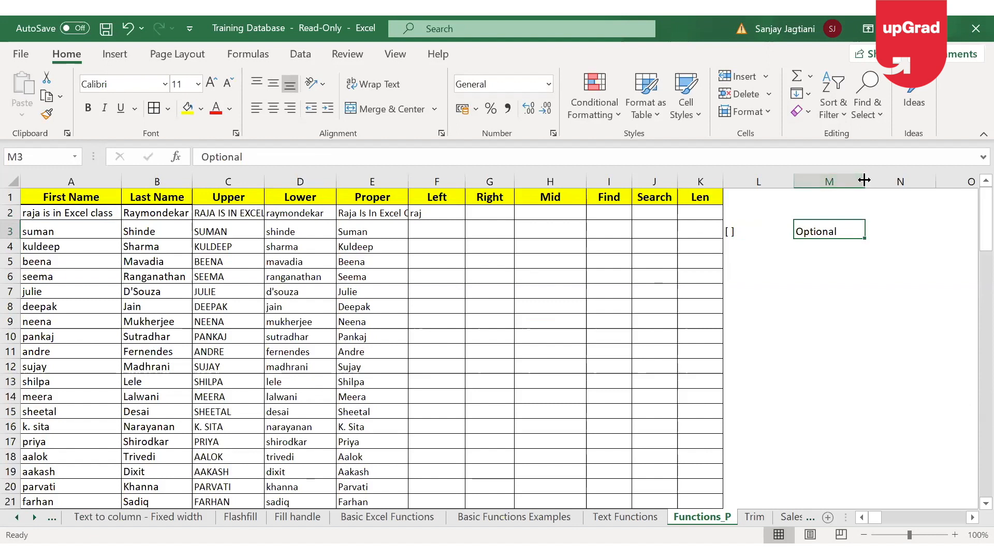
drag(864, 180, 772, 185)
Examine the num_chars argument of the LEFT formula in cell F2 without changing it.
click(416, 216)
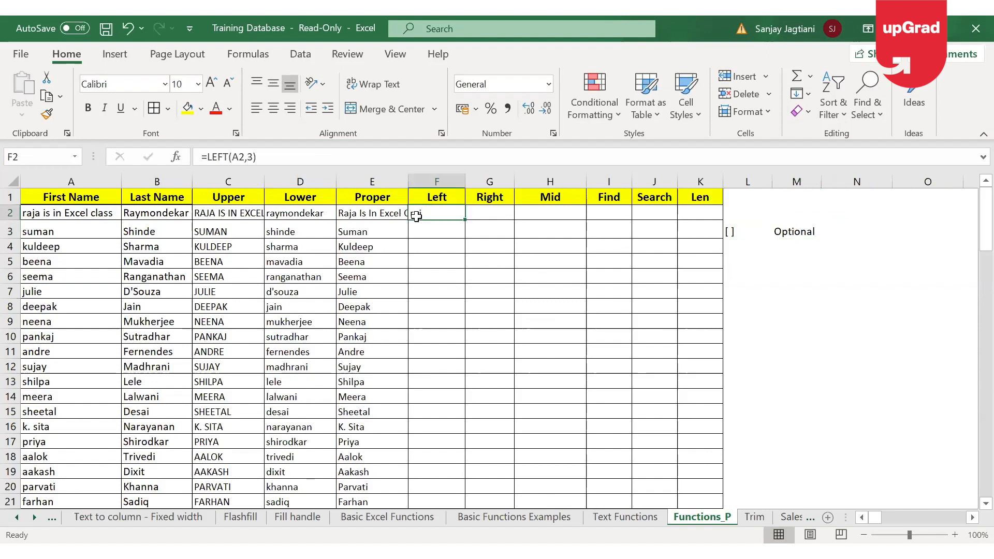
click(246, 157)
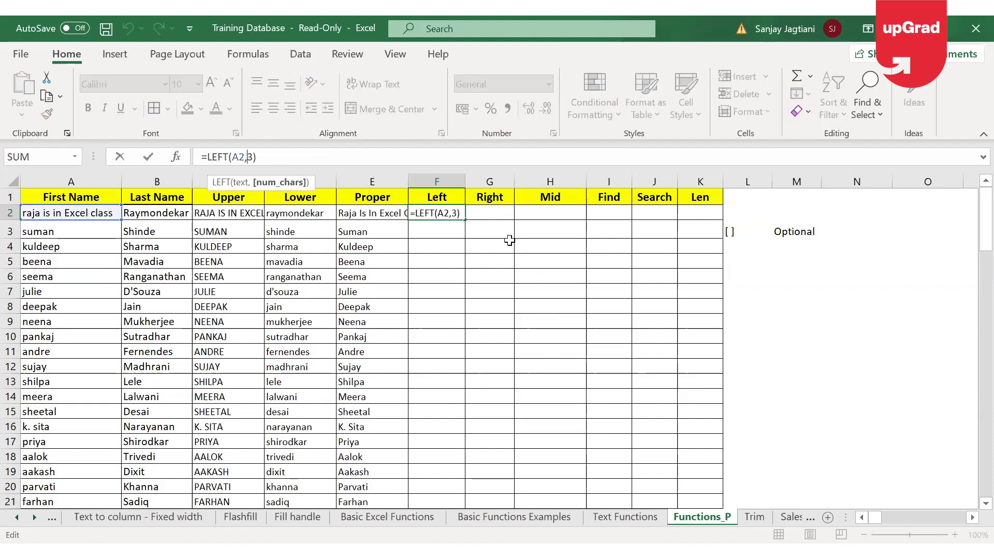
key(ctrl+Return)
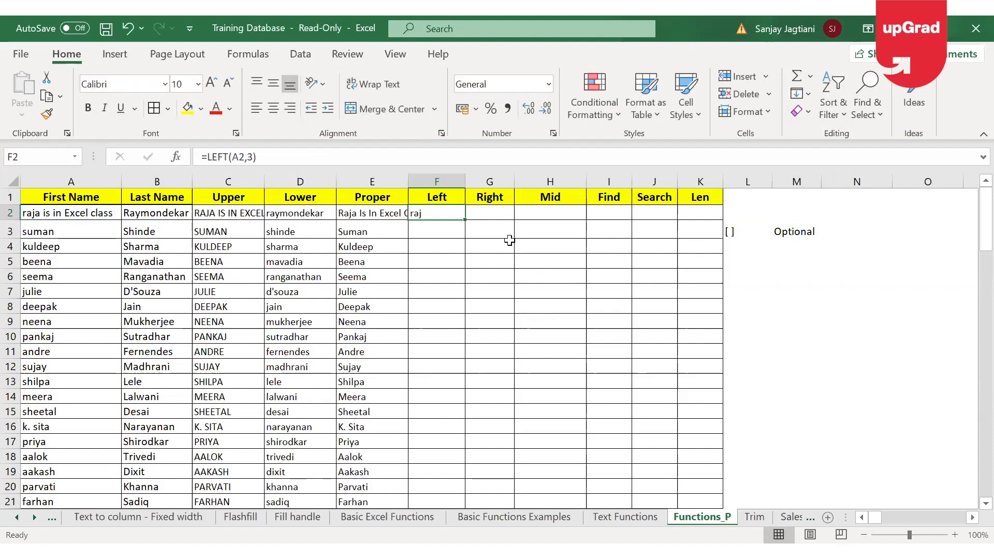
click(255, 158)
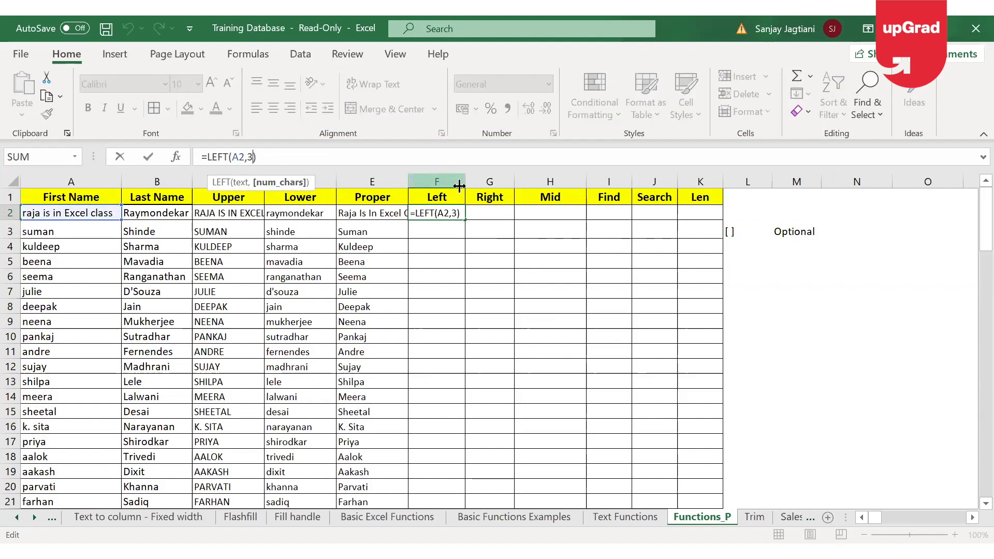
key(Escape)
Replace the formula in cell F2 with =LEFT(A2), omitting the optional num_chars argument, and check it.
text(=)
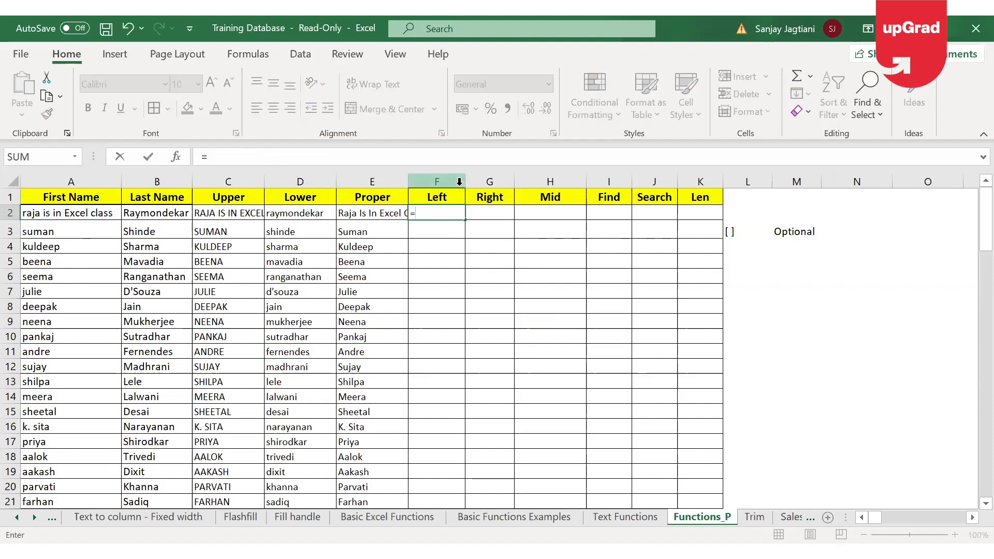
text(LEFT()
click(86, 219)
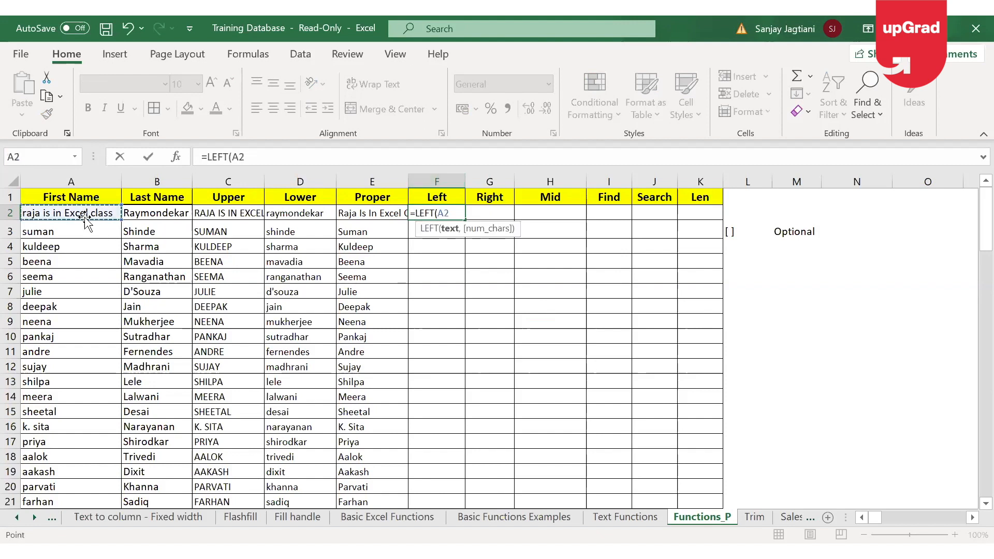
key(Return)
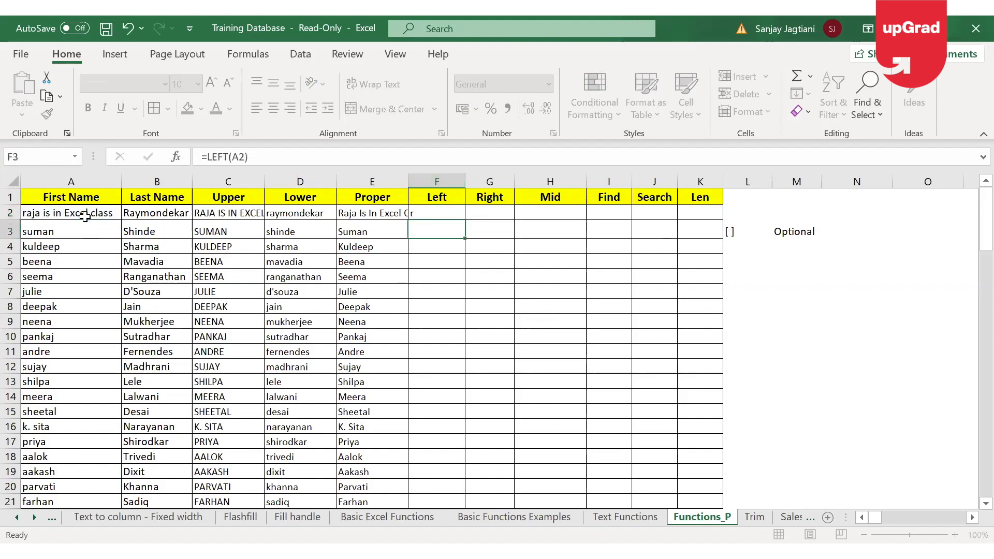
click(453, 216)
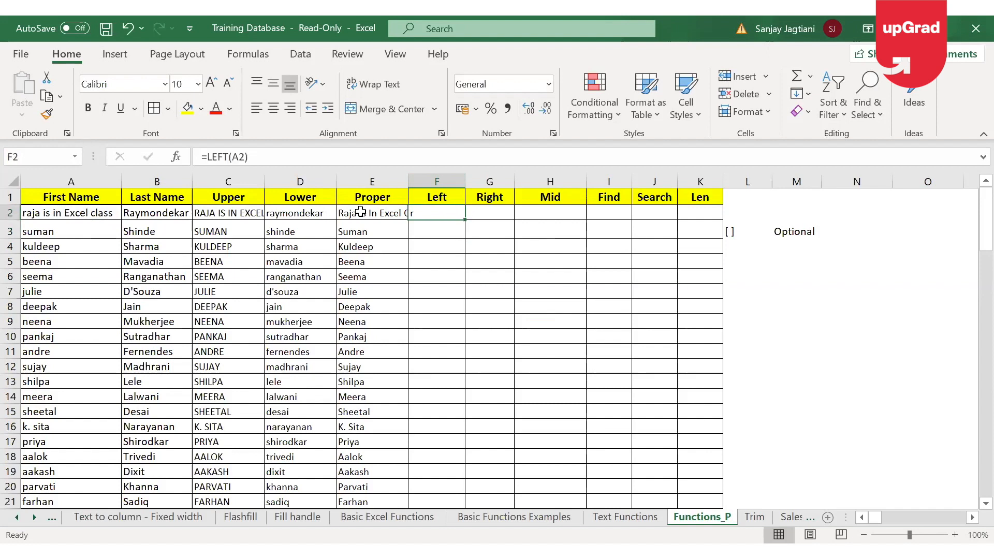
click(293, 164)
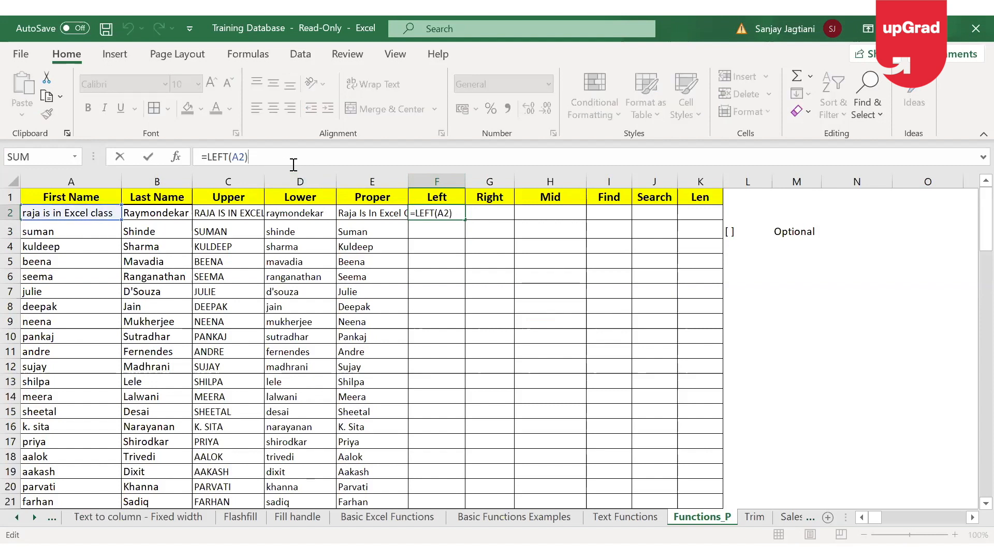
key(Escape)
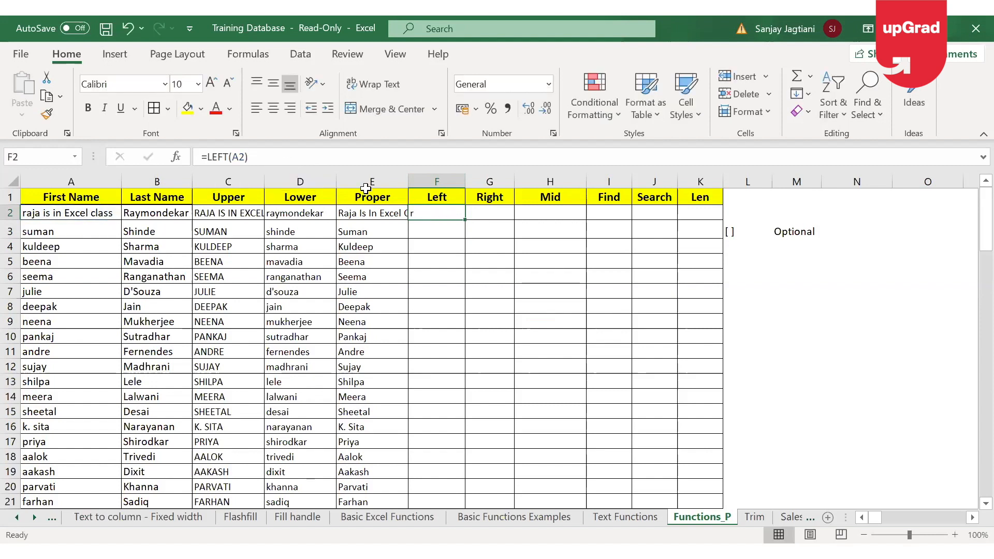
Enter the formula =RIGHT(A2,2) in cell G2 of the Right column.
click(482, 211)
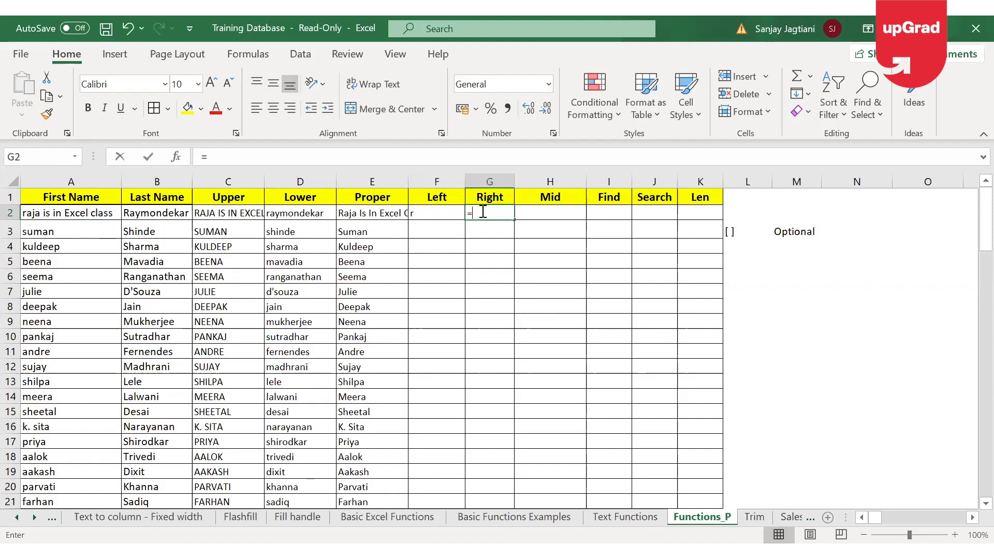
text(=)
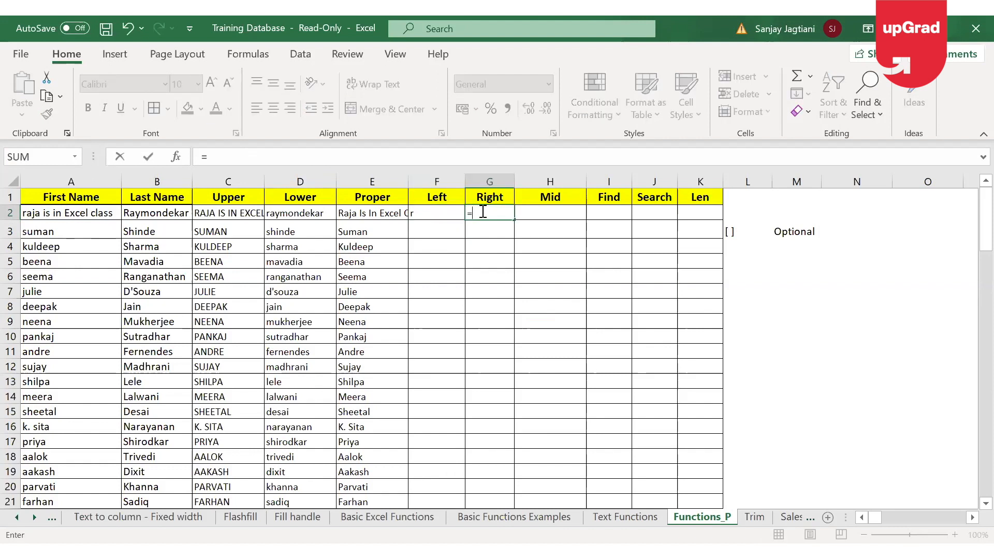
text(right)
key(Tab)
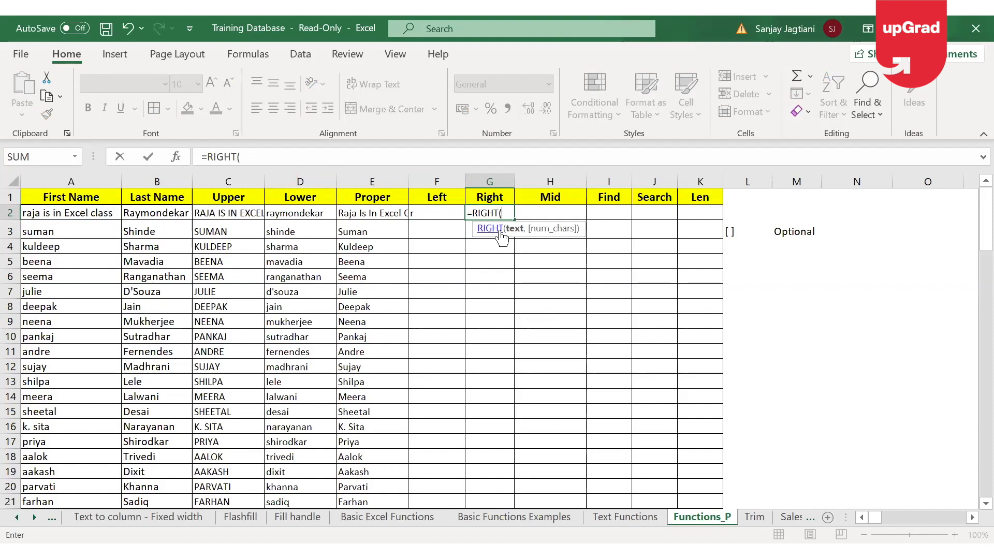
click(91, 216)
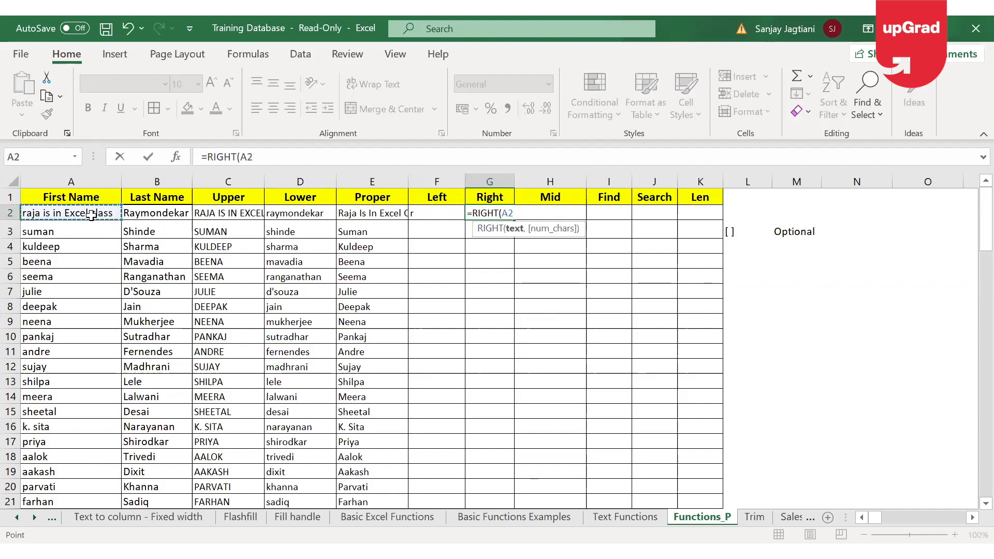
text(,2)
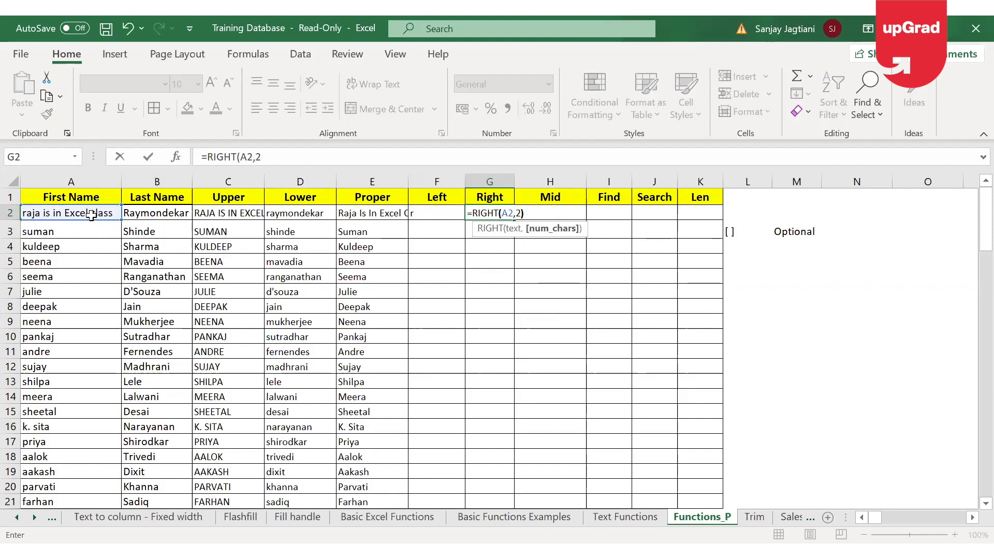
key(Return)
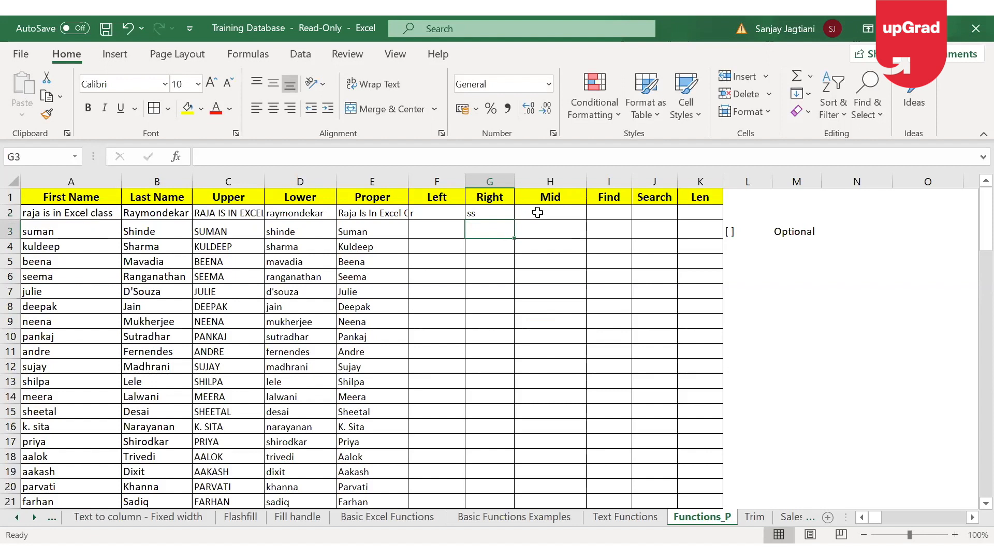
Copy the RIGHT formula from cell G2 down the rest of the Right column.
click(505, 214)
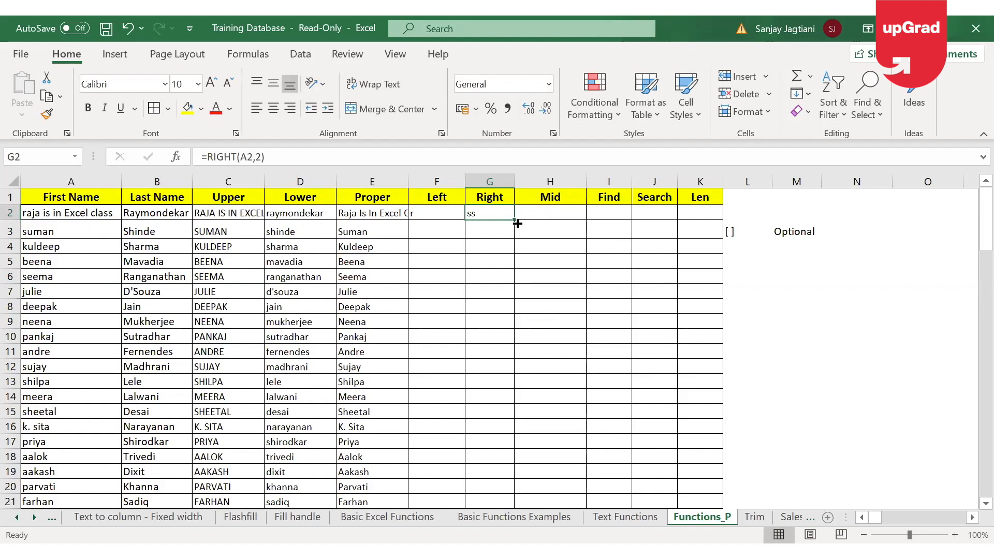
double_click(517, 223)
Check the Mid description on the Text Functions sheet and enter =MID(A2,3,4) in cell H2 of the Functions_P sheet.
click(563, 212)
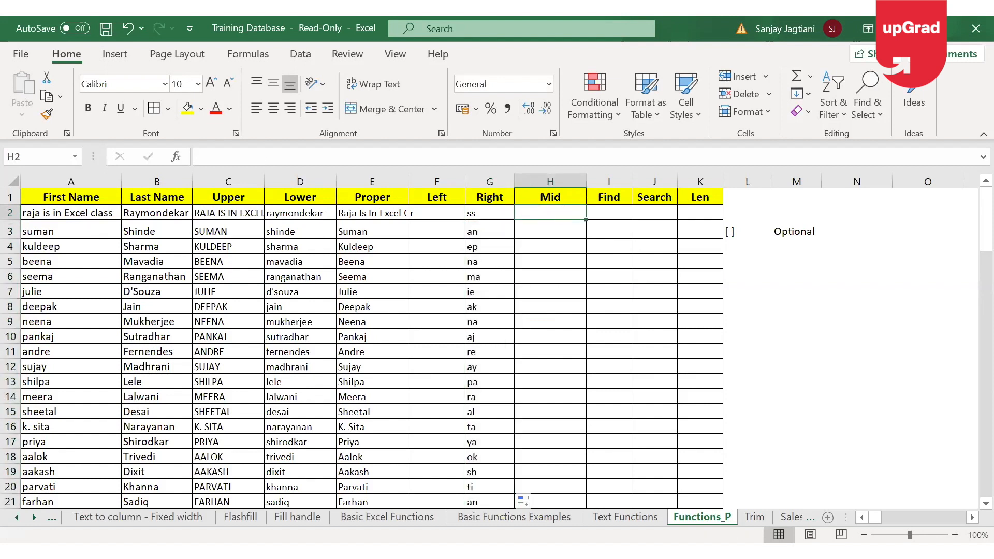
click(625, 516)
click(597, 375)
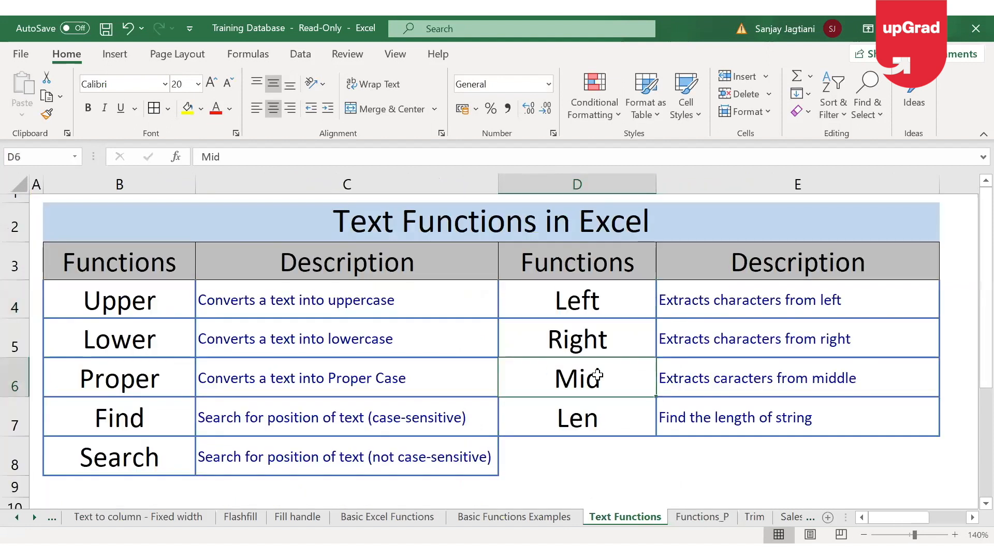
click(757, 372)
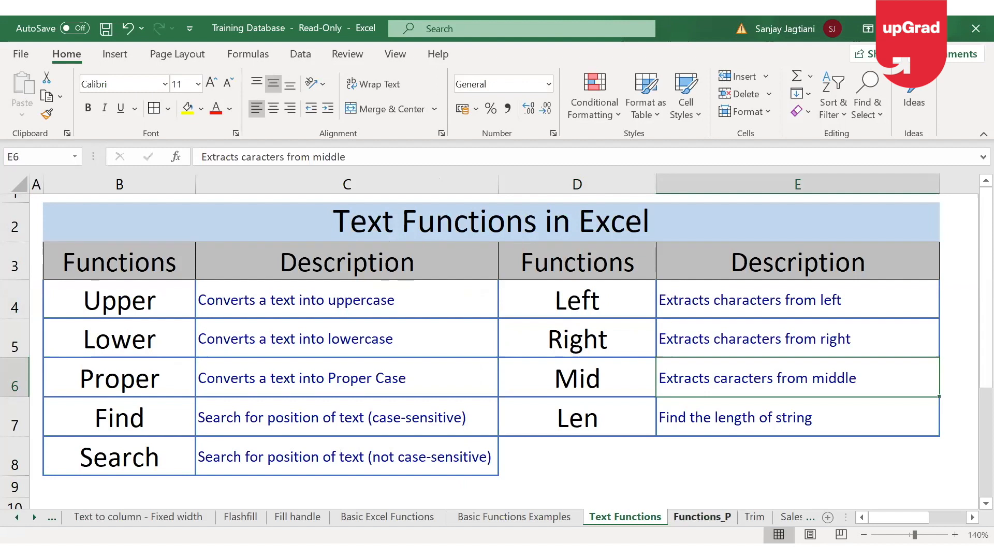
click(702, 516)
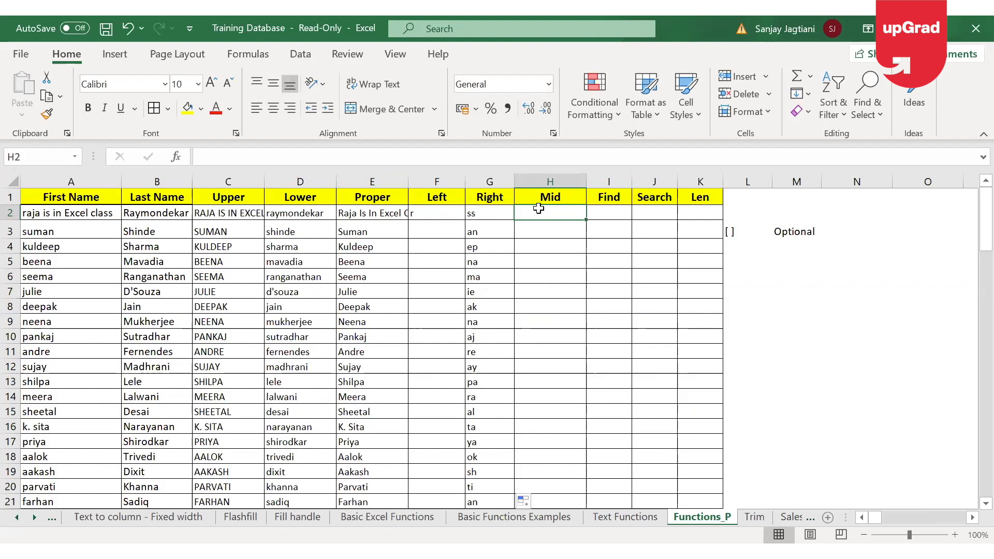
text(=)
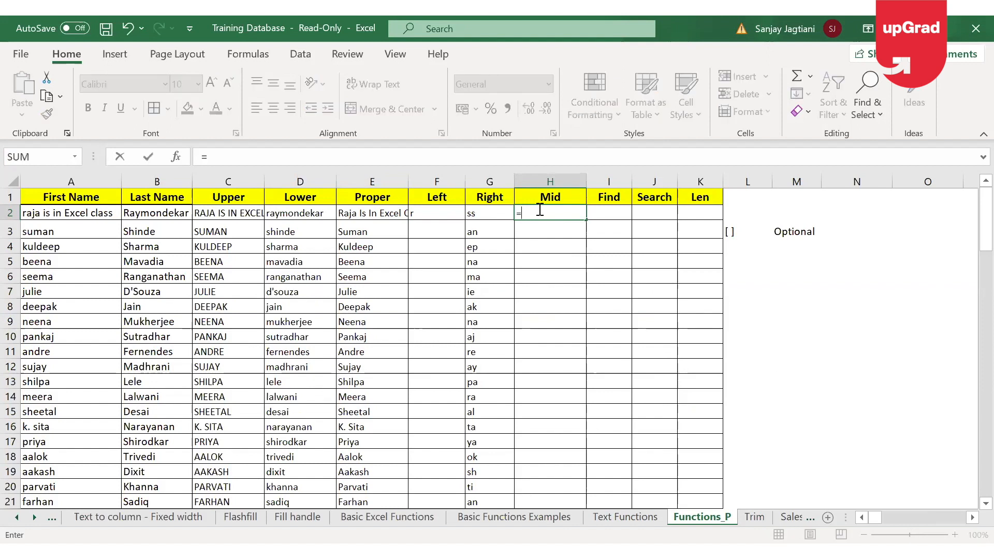
text(MID()
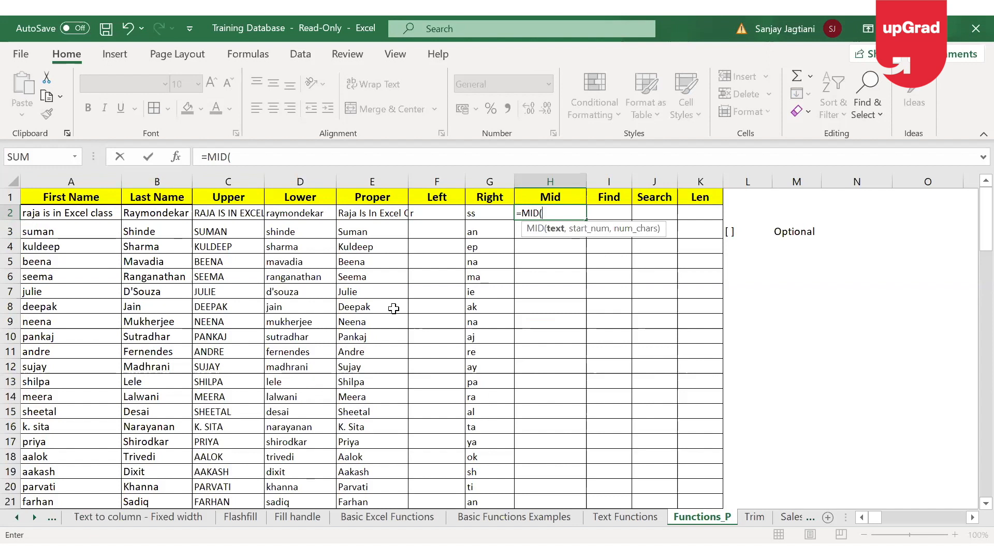
click(91, 215)
text(,)
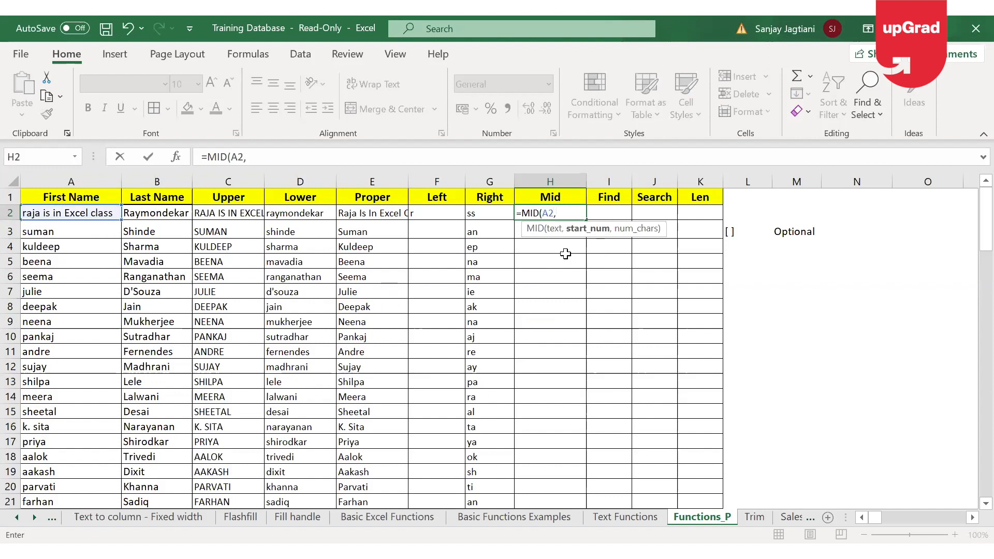
text(3,)
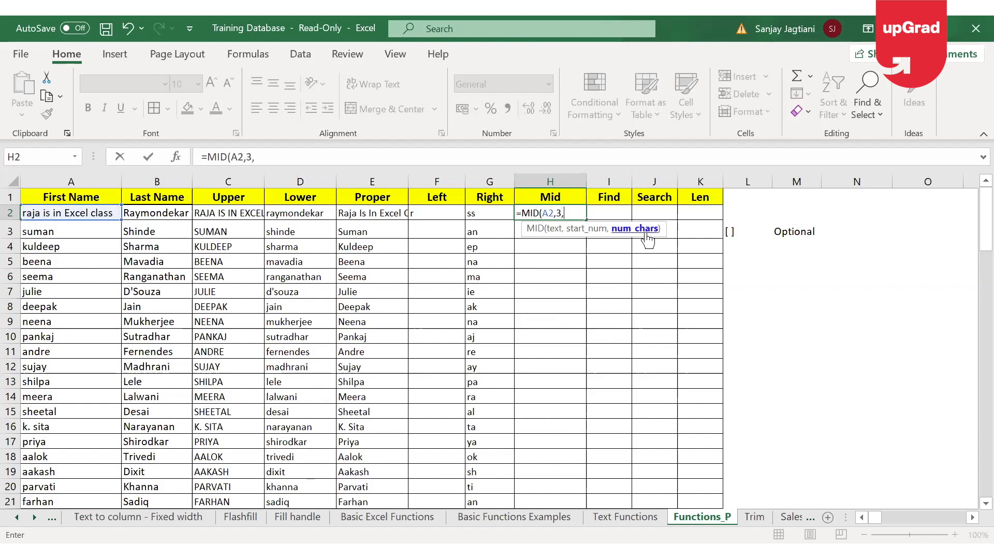
text(4)
key(Return)
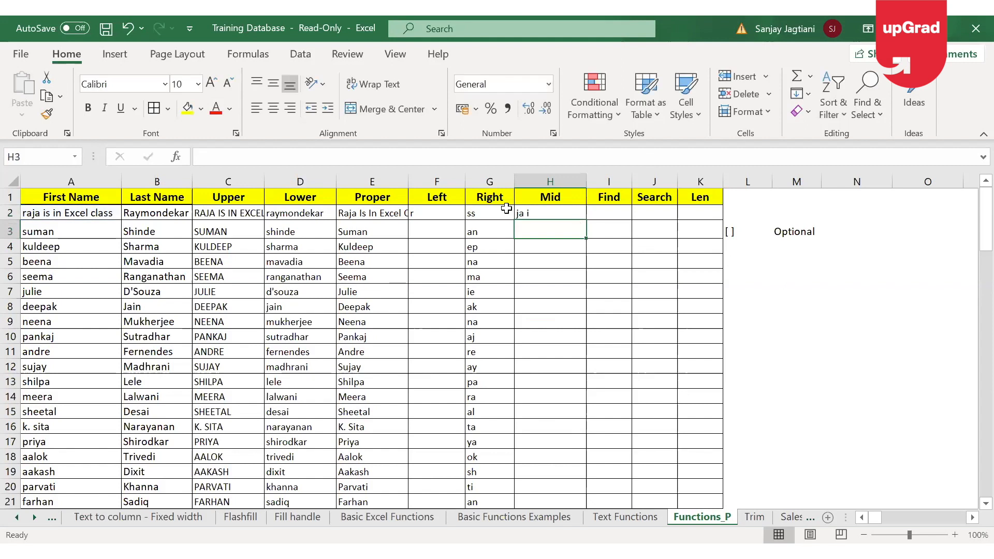
Try to shorten the formula in cell H2 to =MID(A2,3), omitting the num_chars argument.
click(540, 210)
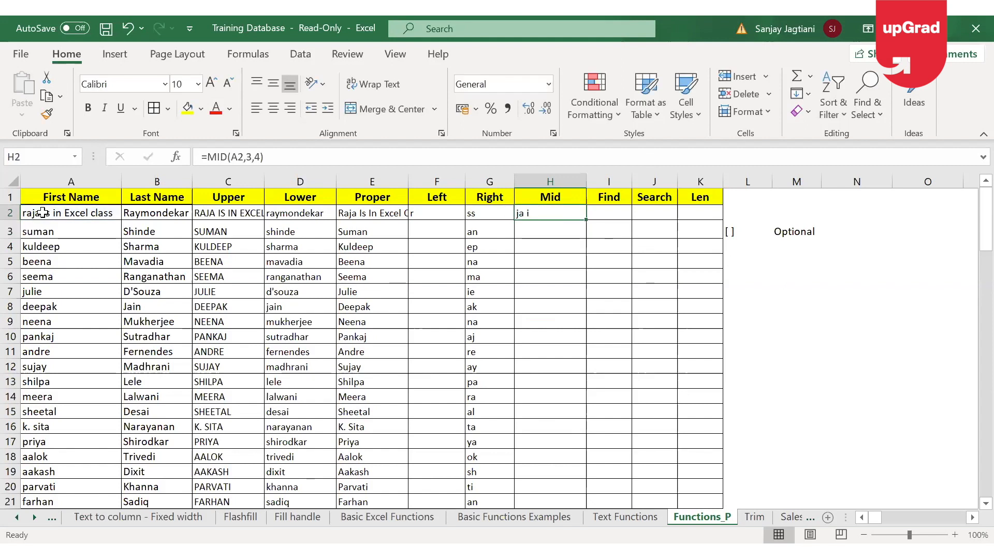
double_click(552, 212)
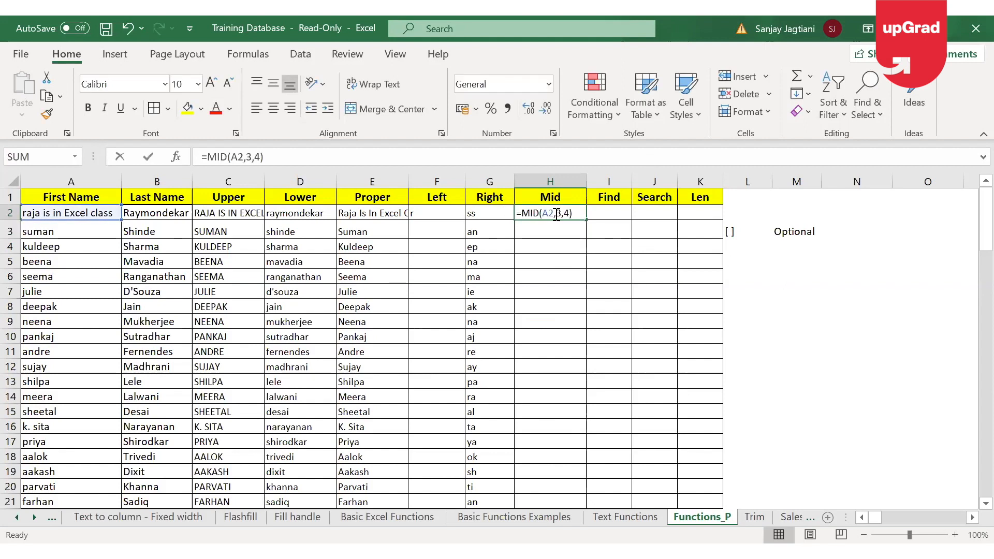
click(580, 214)
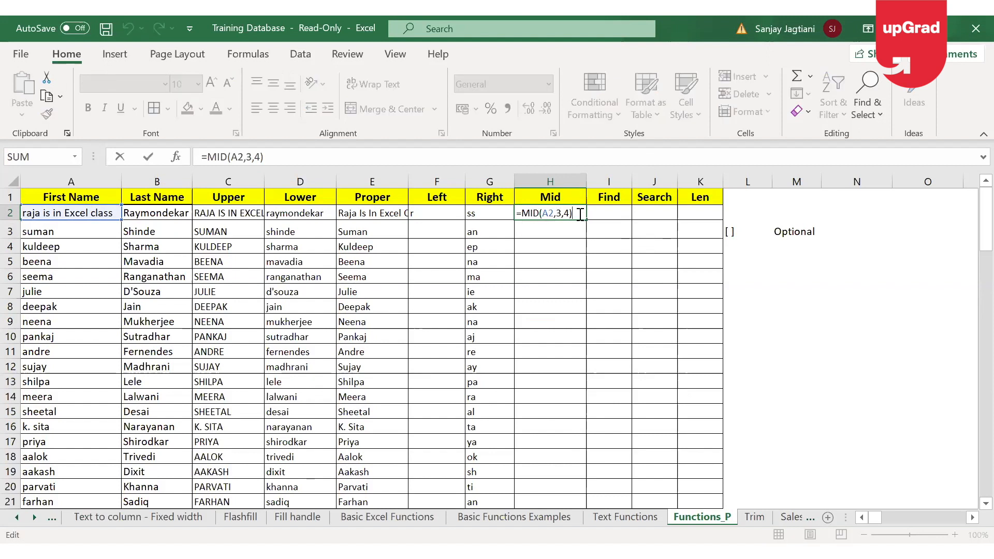
key(BackSpace)
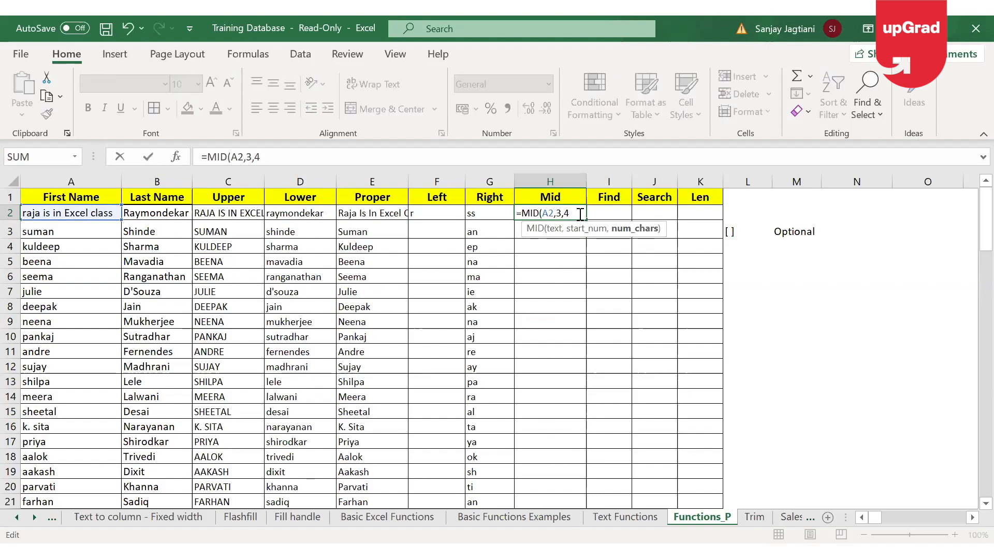
key(BackSpace)
key(BackSpace)
text())
key(Return)
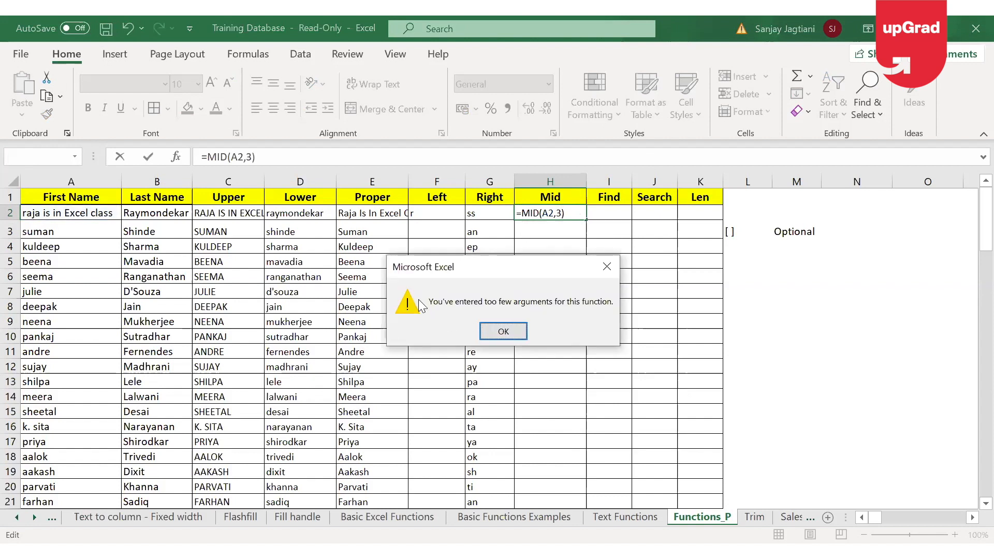
click(519, 337)
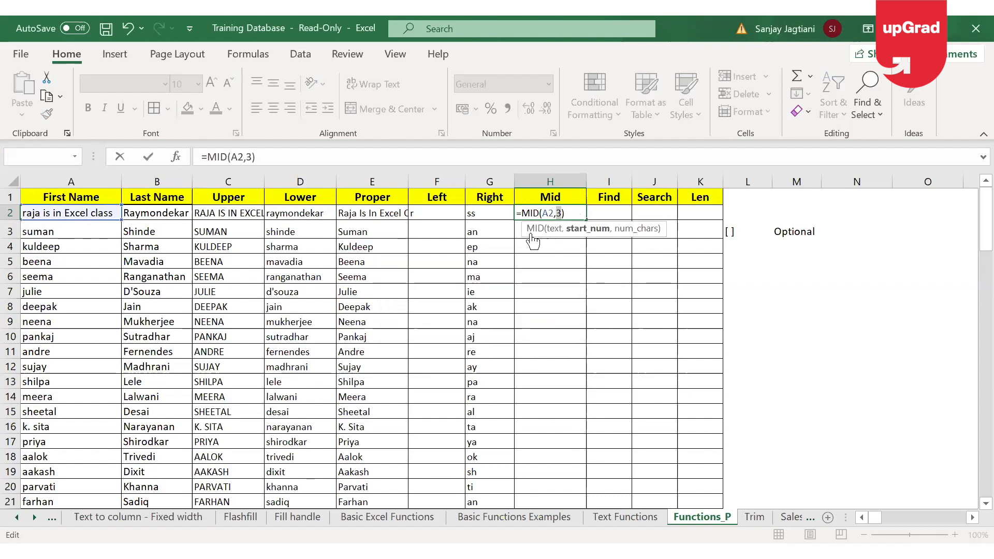
Restore the formula in cell H2 to =MID(A2,3,4) and copy it down the Mid column.
click(568, 212)
key(BackSpace)
text(.)
key(BackSpace)
text(,4)
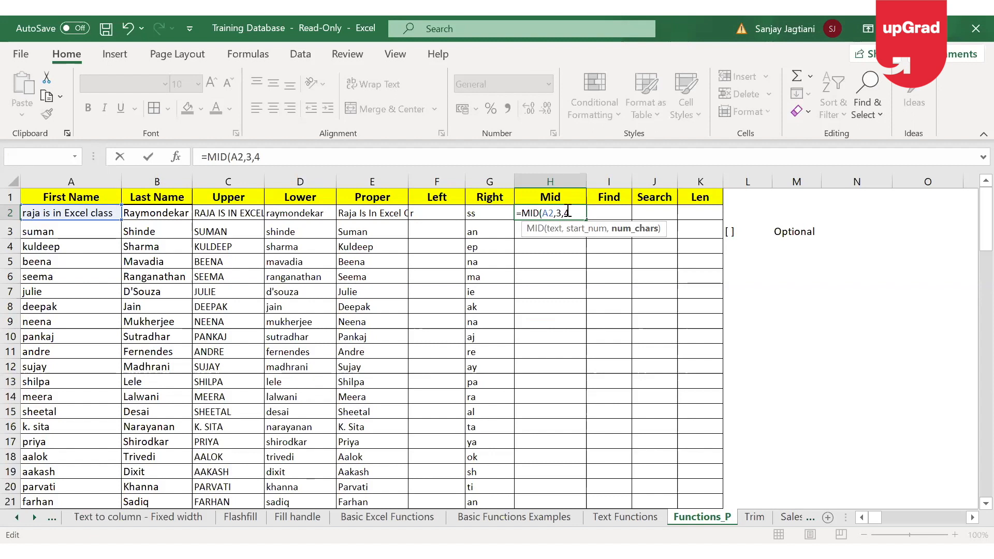
key(ctrl+Return)
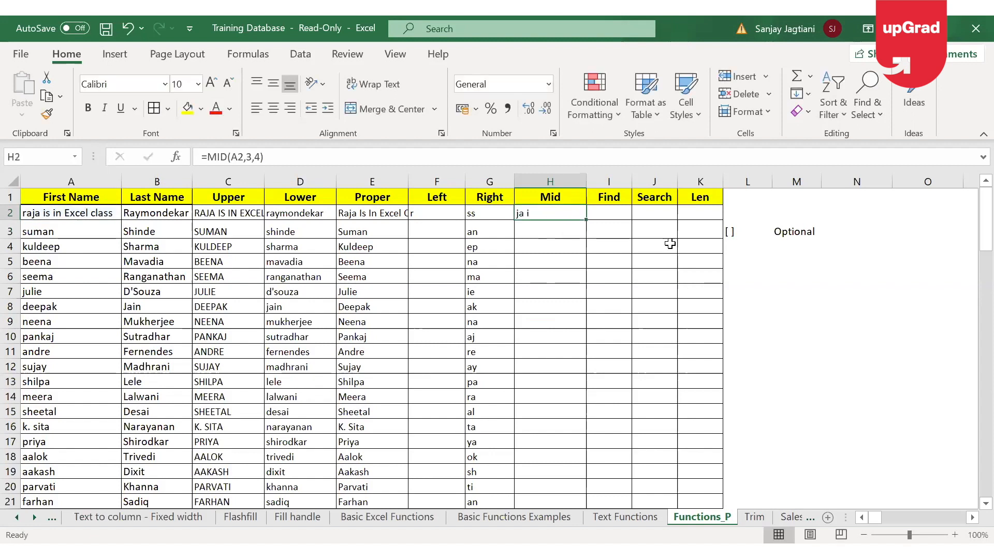
double_click(587, 221)
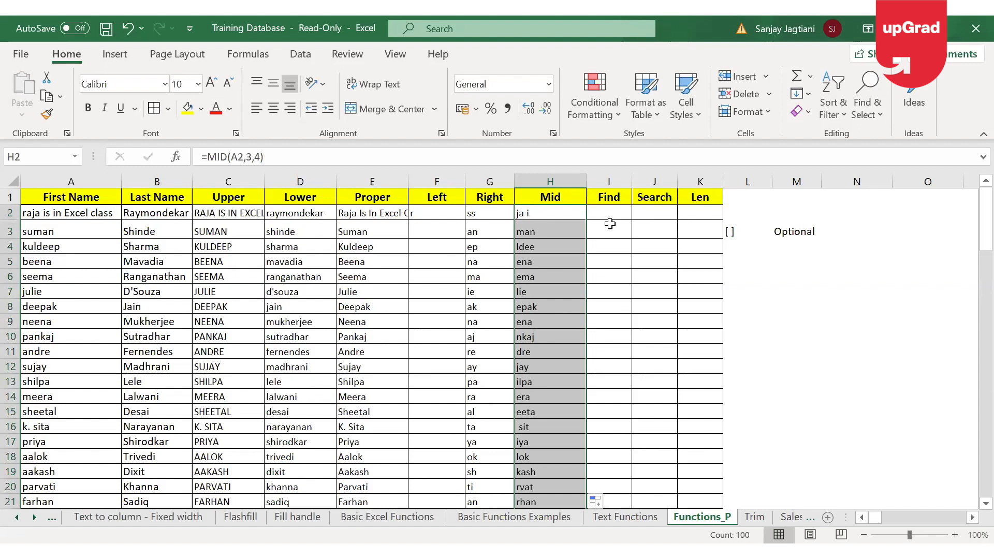
click(546, 233)
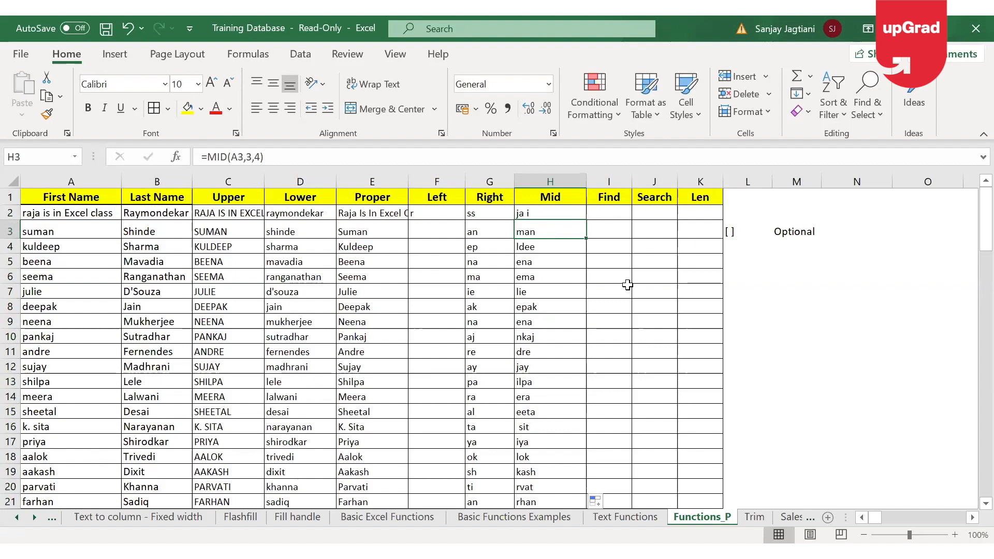
Compare the Find and Search descriptions on the Text Functions sheet, including case sensitivity, and return to cell I2 of Functions_P.
click(612, 214)
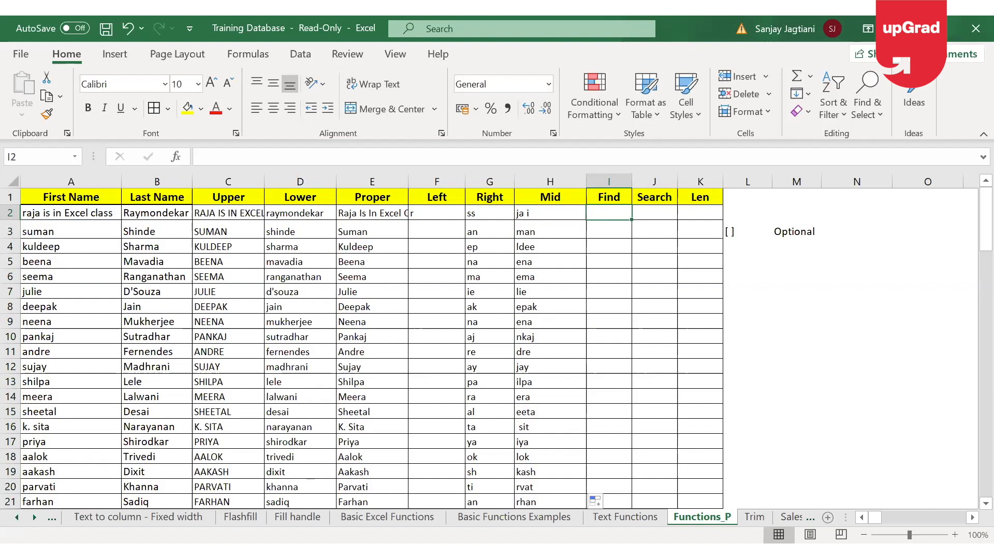
click(624, 517)
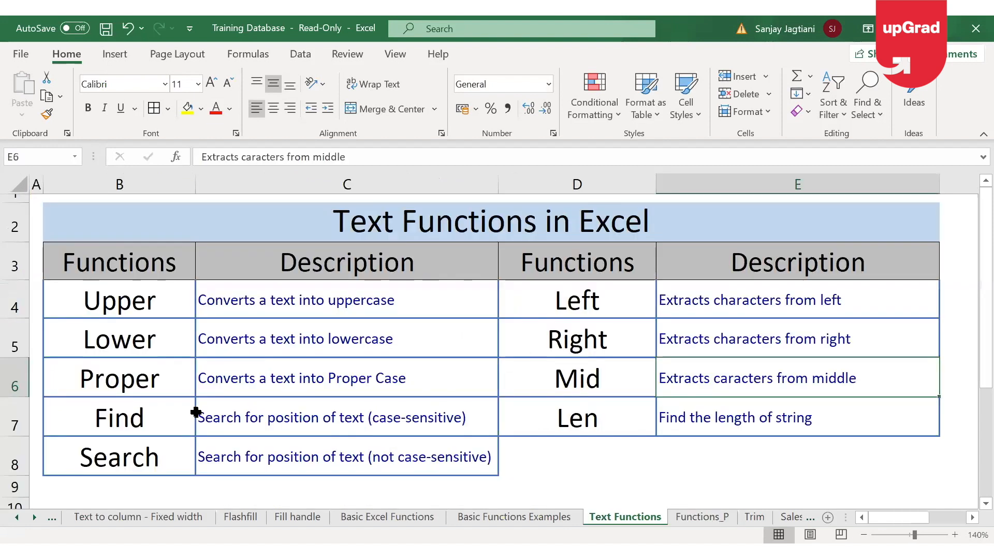
click(140, 417)
click(150, 447)
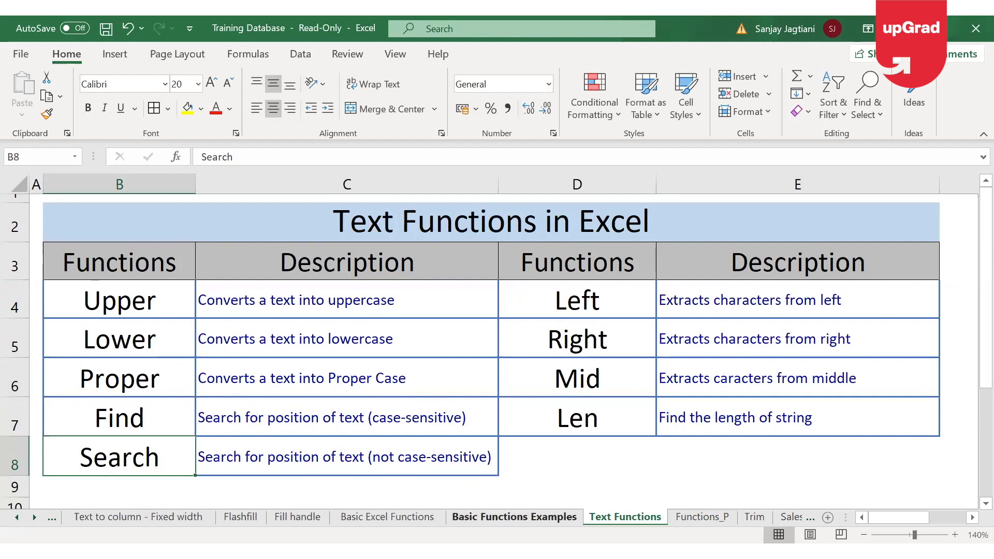
click(702, 517)
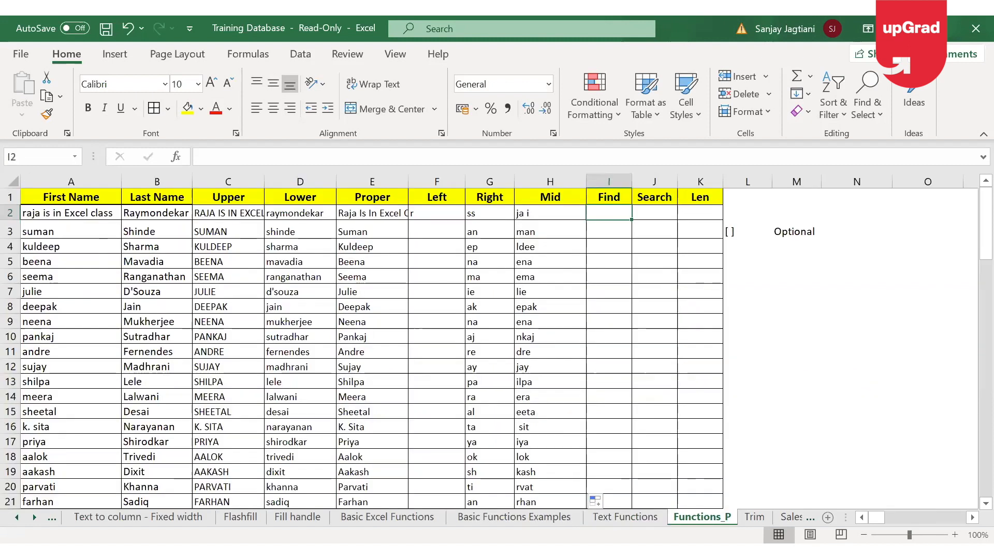
click(624, 517)
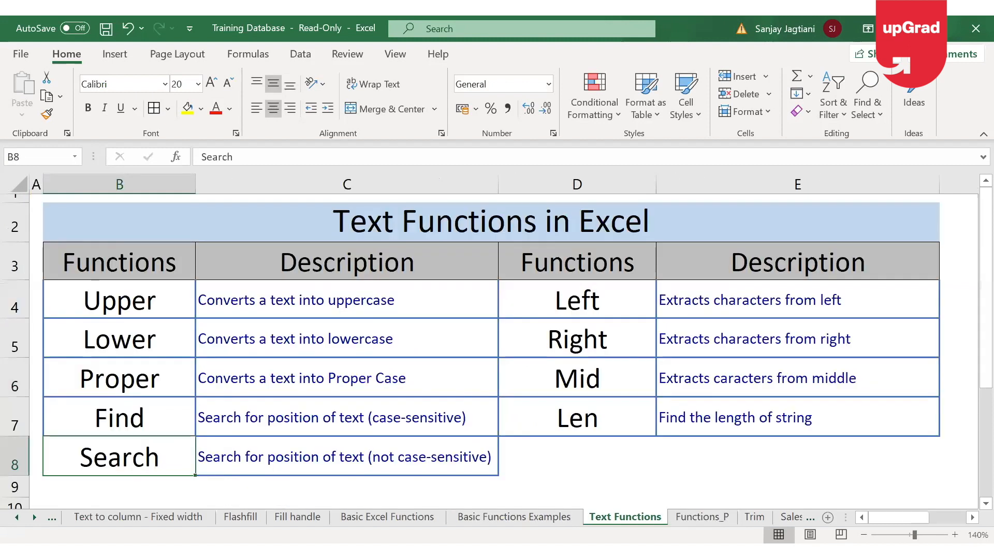
click(126, 418)
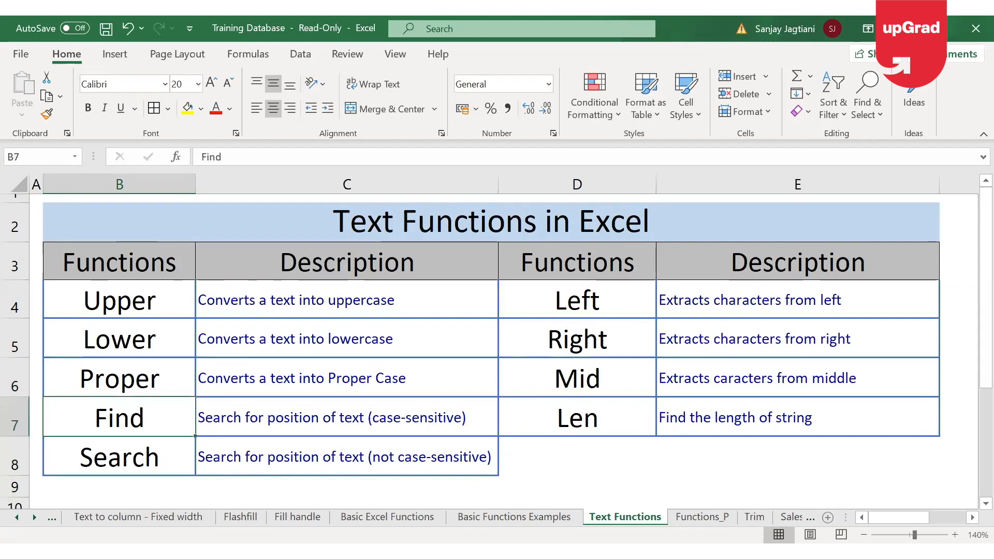
click(702, 517)
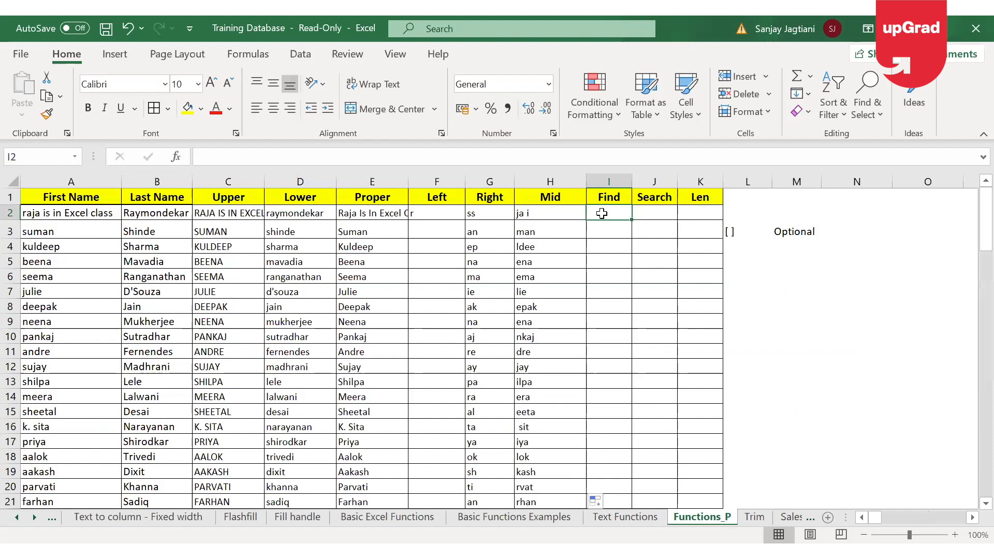
Begin a FIND formula in cell I2 of the Find column with an unquoted E as the find_text argument.
text(=)
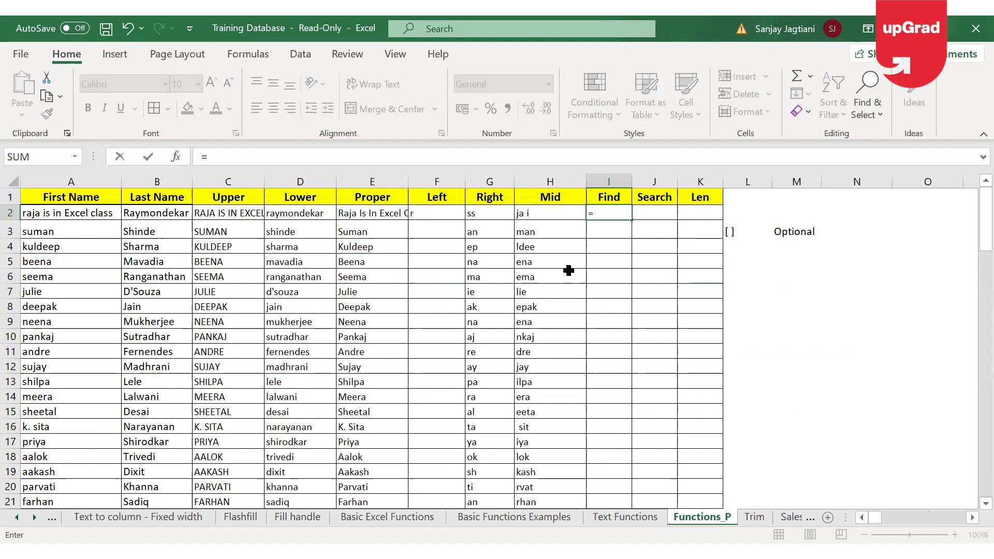
text(FIND()
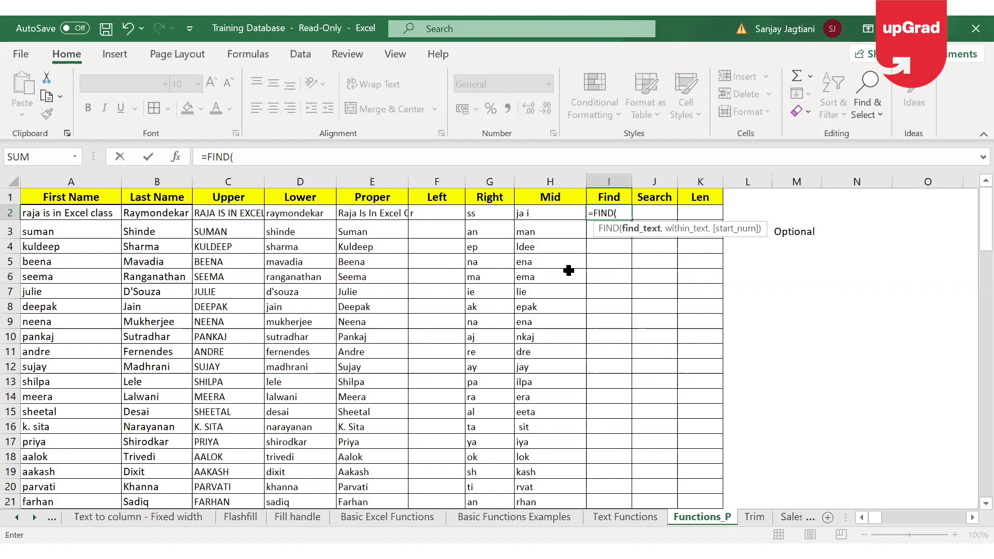
text(E)
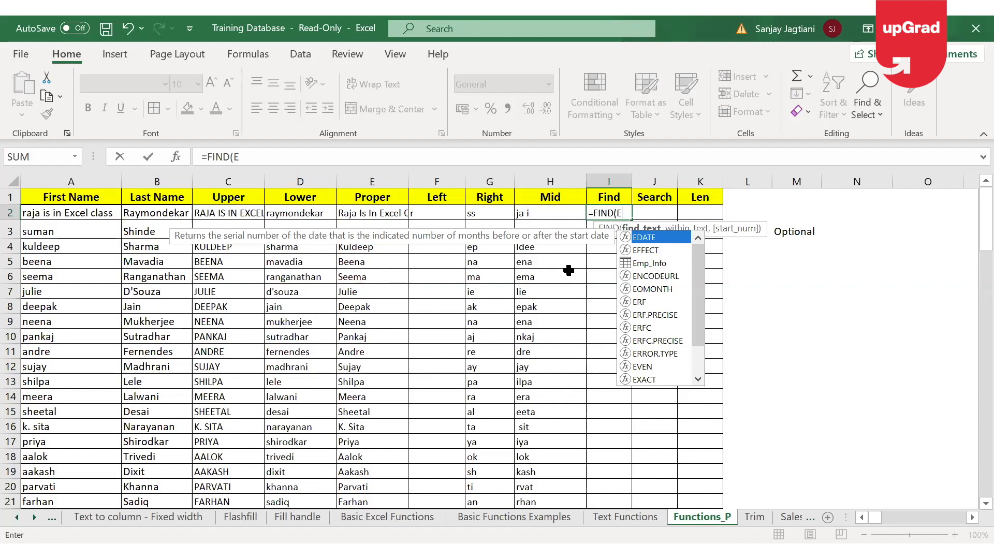
key(BackSpace)
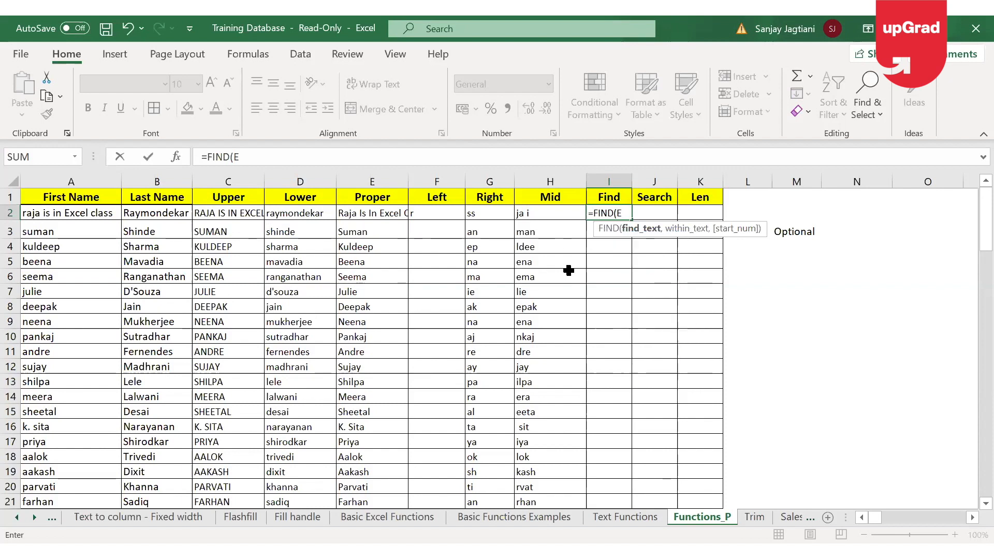
key(Escape)
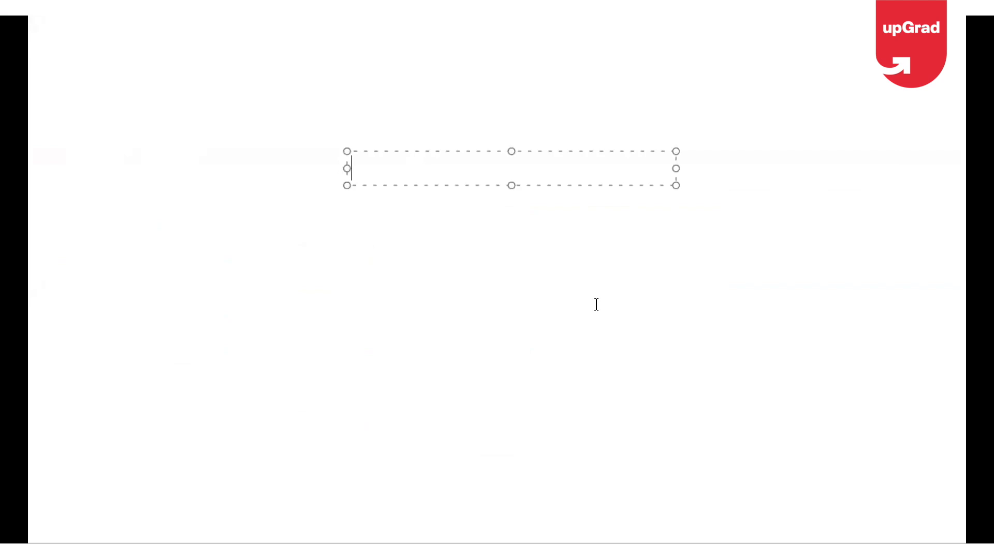
Switch to the blank whiteboard and write Numbers and Cell Reference on separate lines in the text box.
text(Numbers)
key(Return)
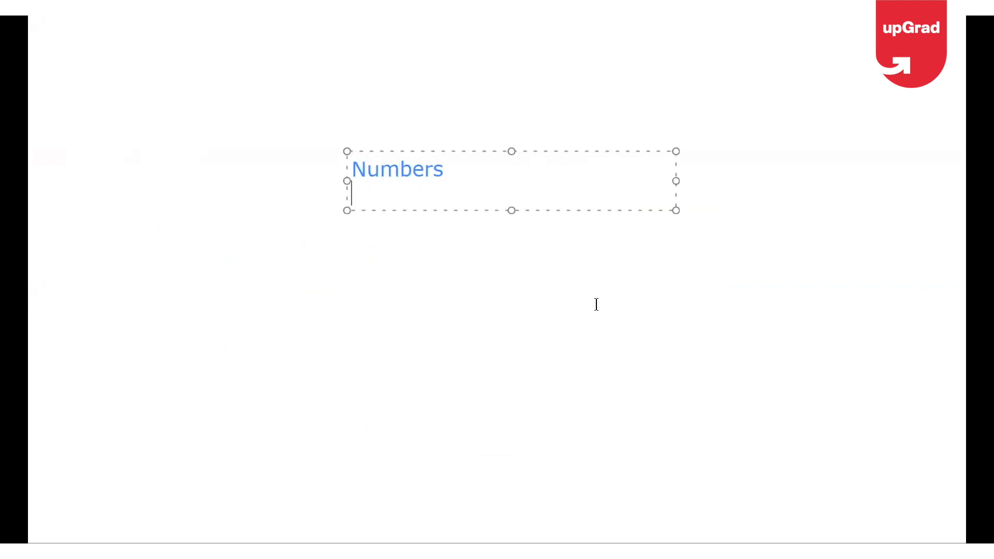
text(Cell Reference)
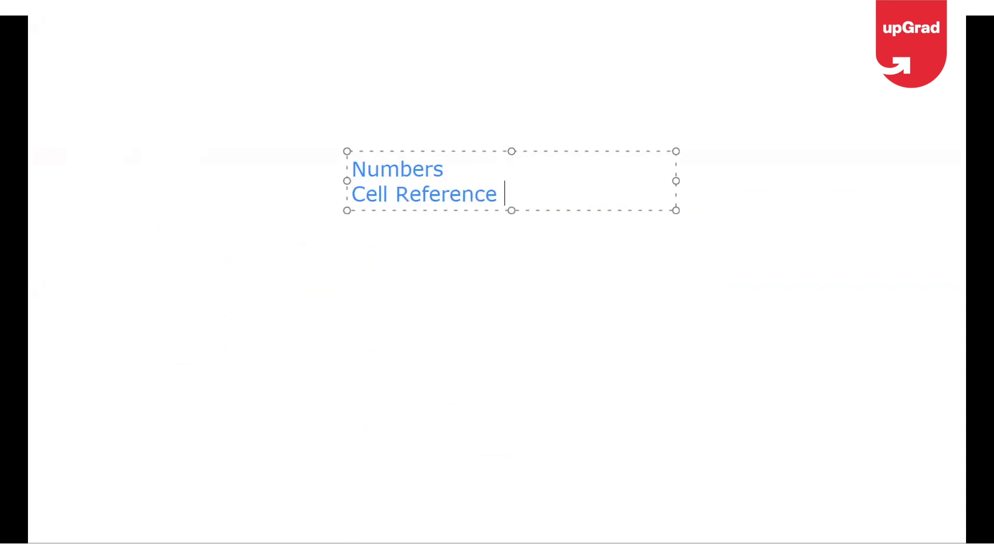
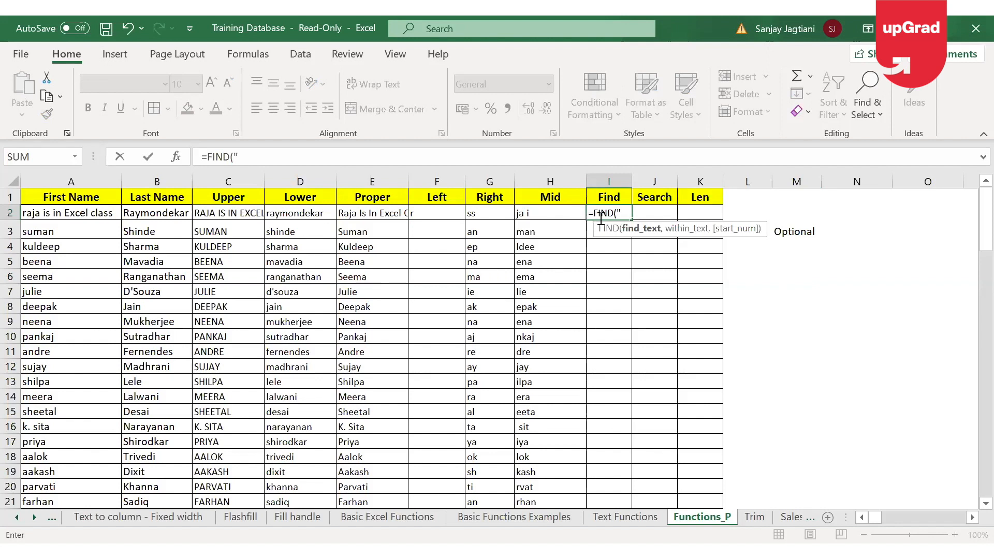
key(BackSpace)
text(trish)
key(BackSpace)
key(BackSpace)
key(BackSpace)
key(BackSpace)
key(BackSpace)
text("Trisha")
key(Escape)
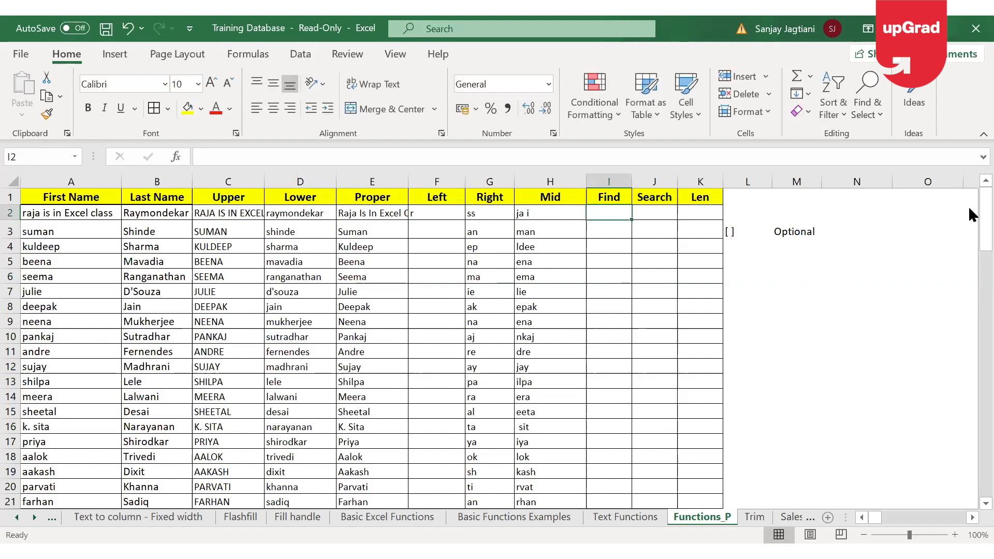
Enter =FIND("E",A2) in cell I2 and copy it down the Find column.
text(=)
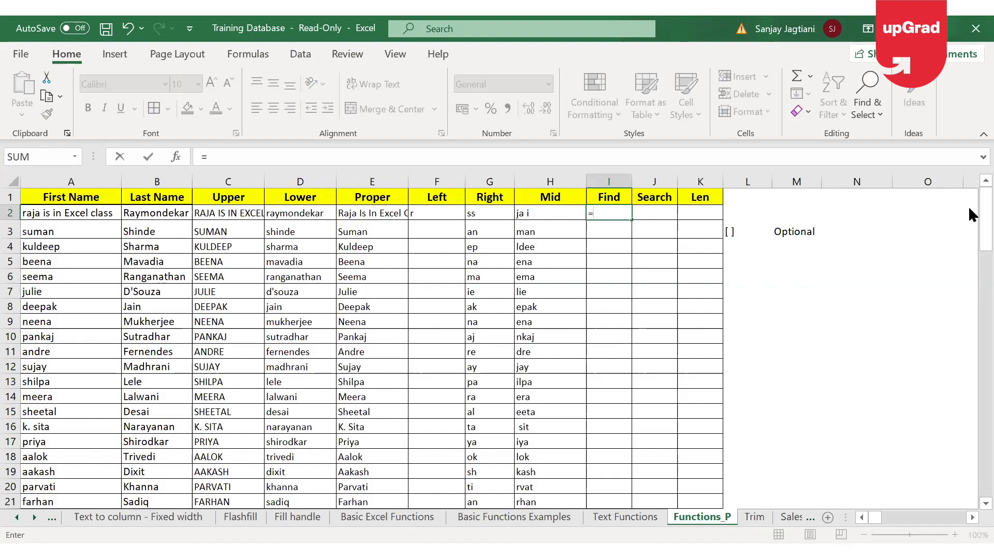
text(f)
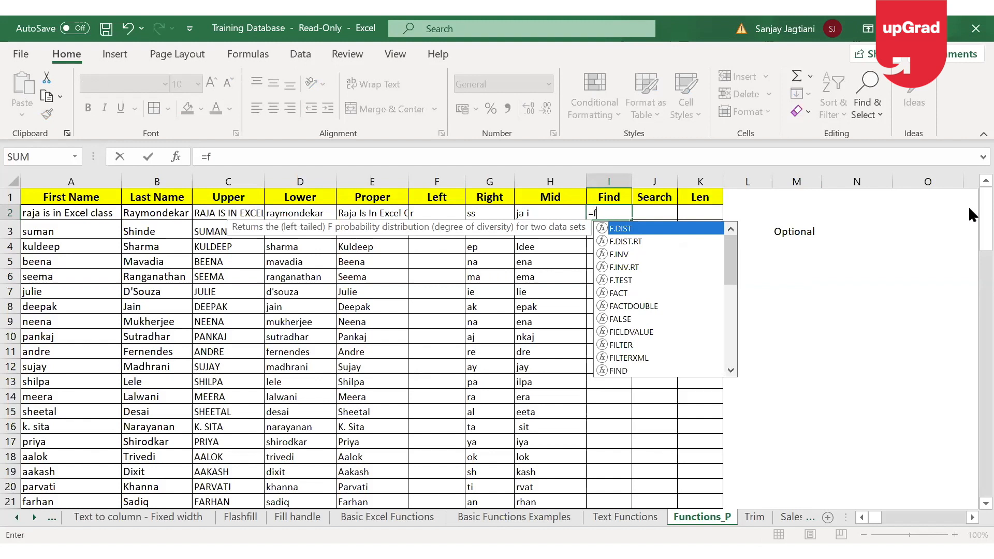
text(IND()
key(Tab)
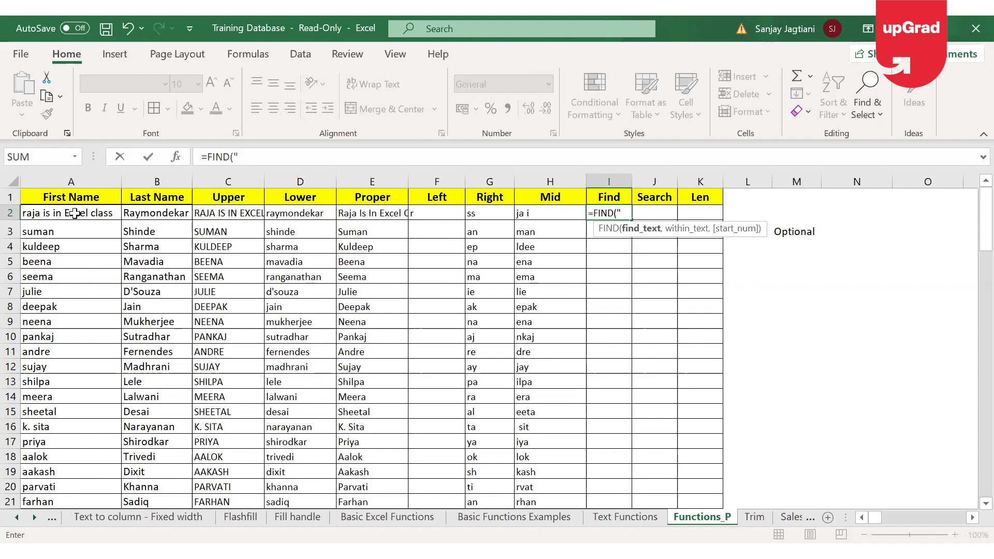
text(E",)
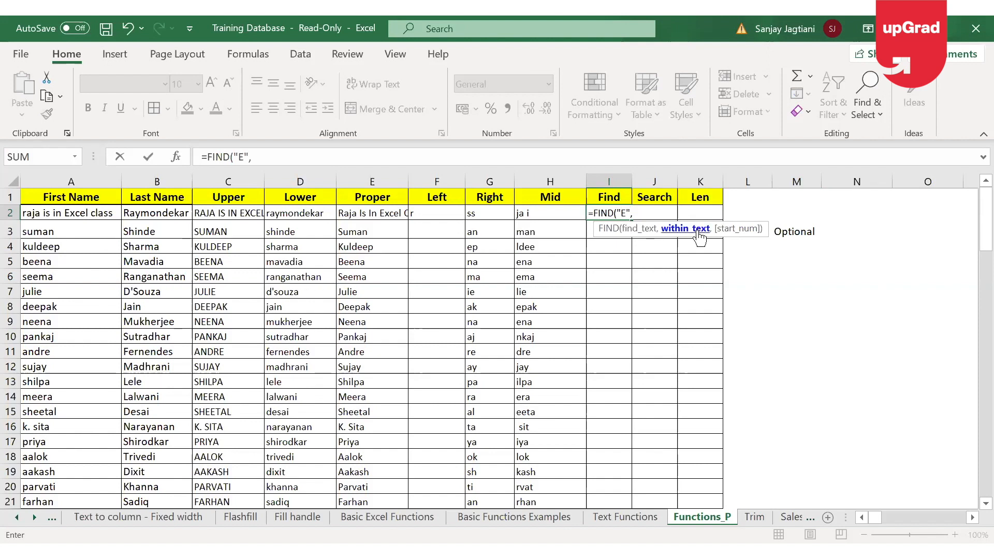
key(BackSpace)
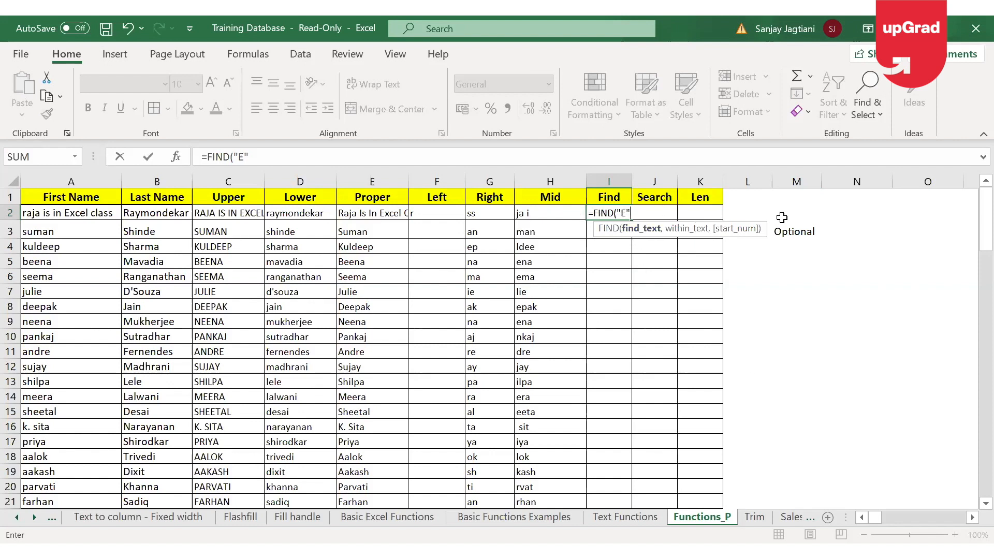
text(,)
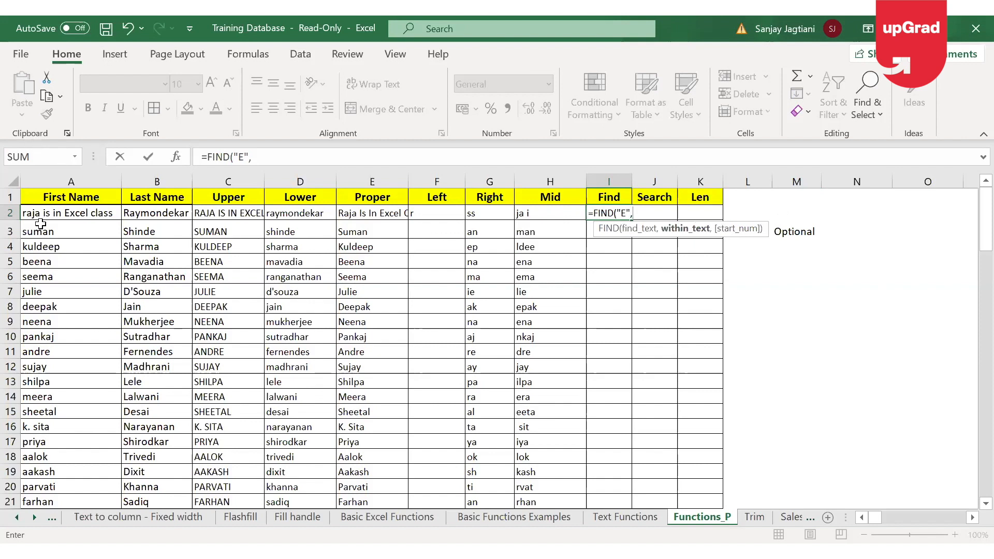
click(61, 209)
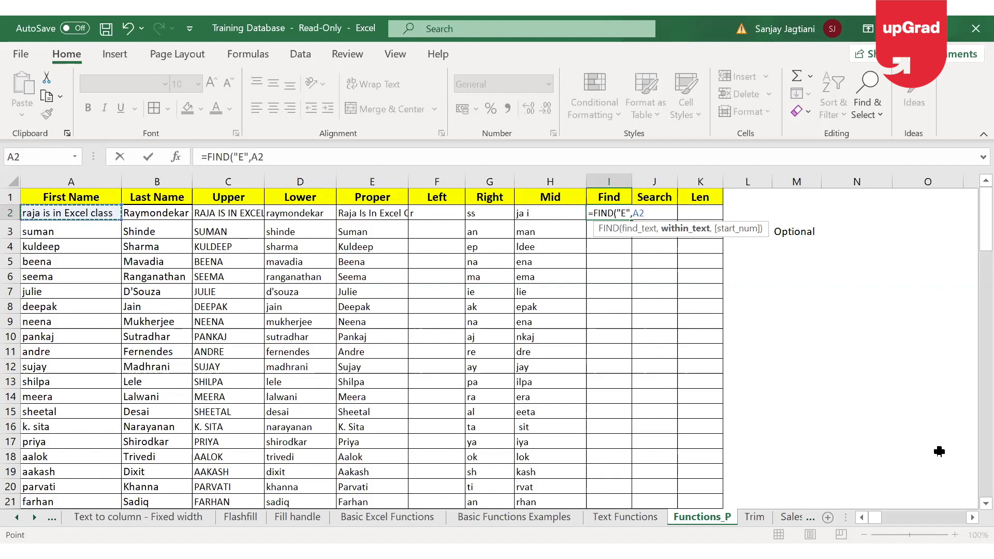
text())
key(Return)
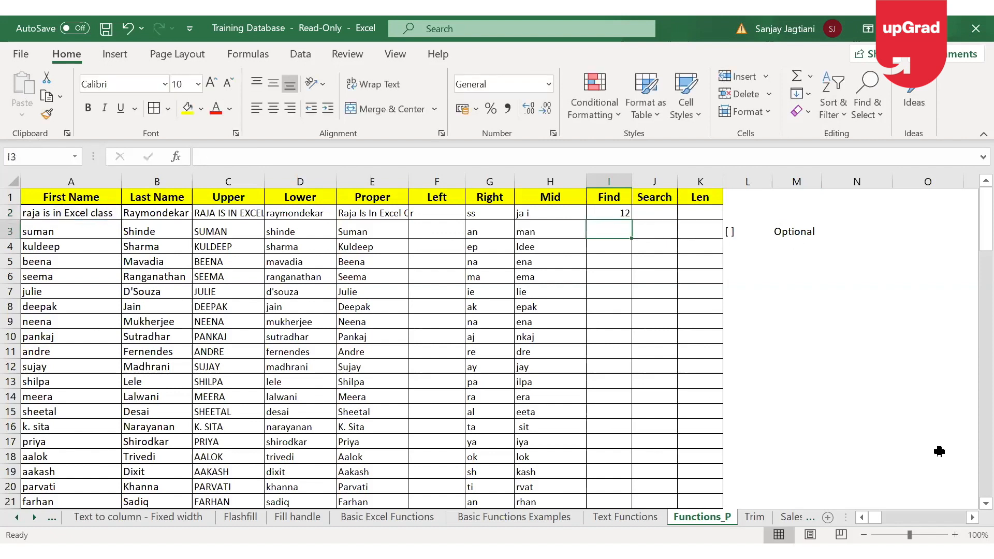
click(598, 215)
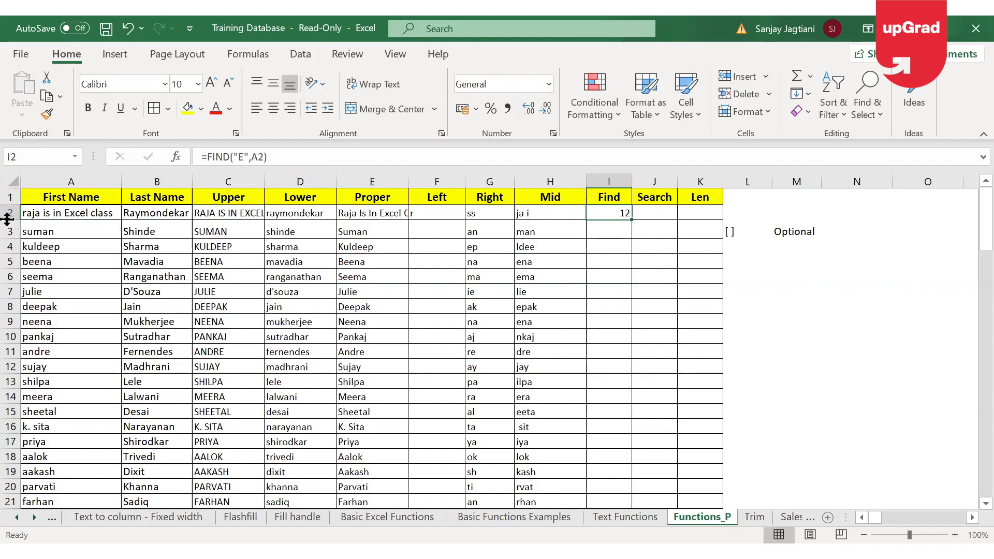
double_click(631, 219)
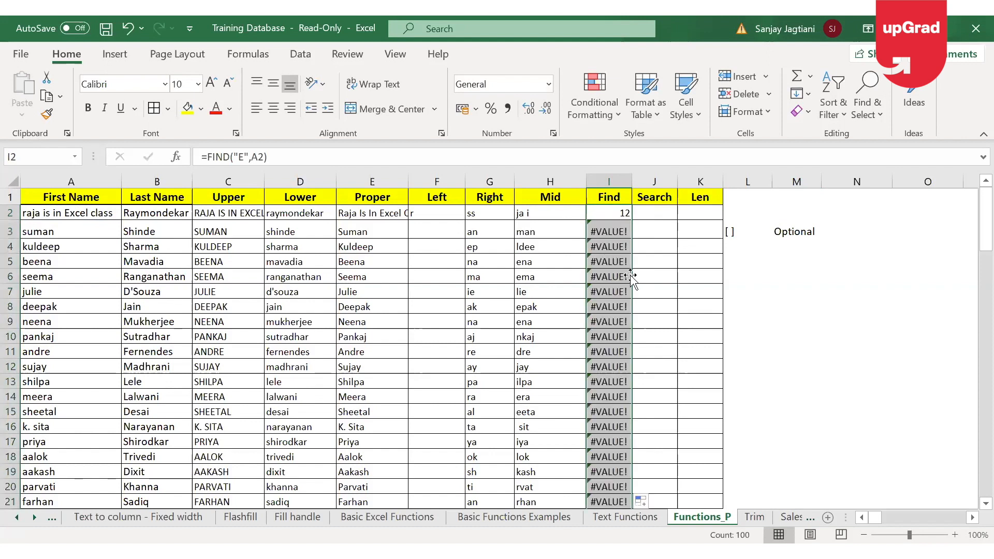
Examine the results down to the last row of the Find column and return to cell I2.
click(604, 321)
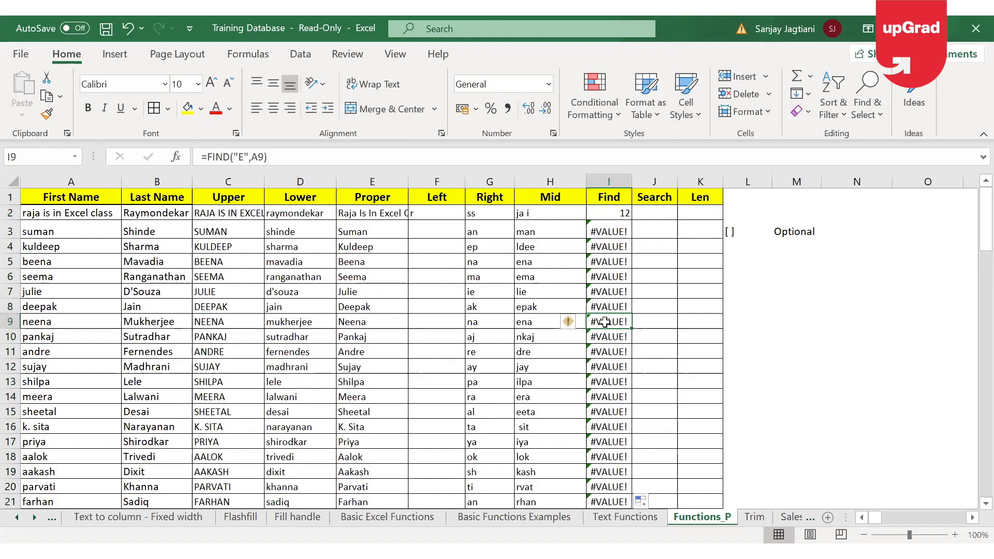
key(ctrl+Down)
key(Up)
key(Up)
key(Up)
key(Up)
key(Up)
key(Up)
key(Up)
key(Up)
key(Up)
key(Up)
key(Up)
key(Up)
key(Up)
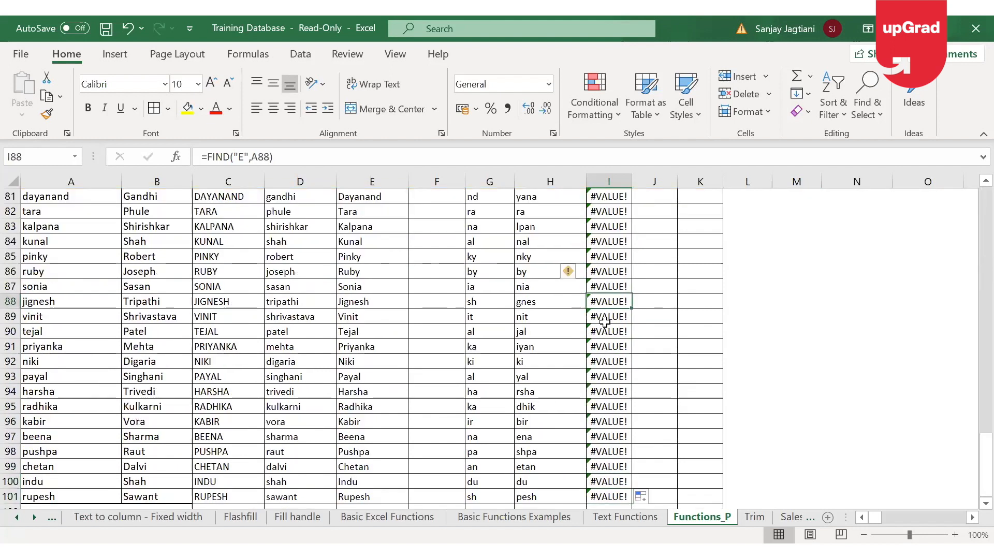
key(Up)
key(Up)
key(Up)
key(Up)
key(Up)
key(Up)
key(Up)
key(Up)
key(Up)
key(Up)
key(Up)
key(Up)
key(Up)
key(Up)
key(Up)
key(Up)
key(Up)
key(Up)
key(Up)
key(Up)
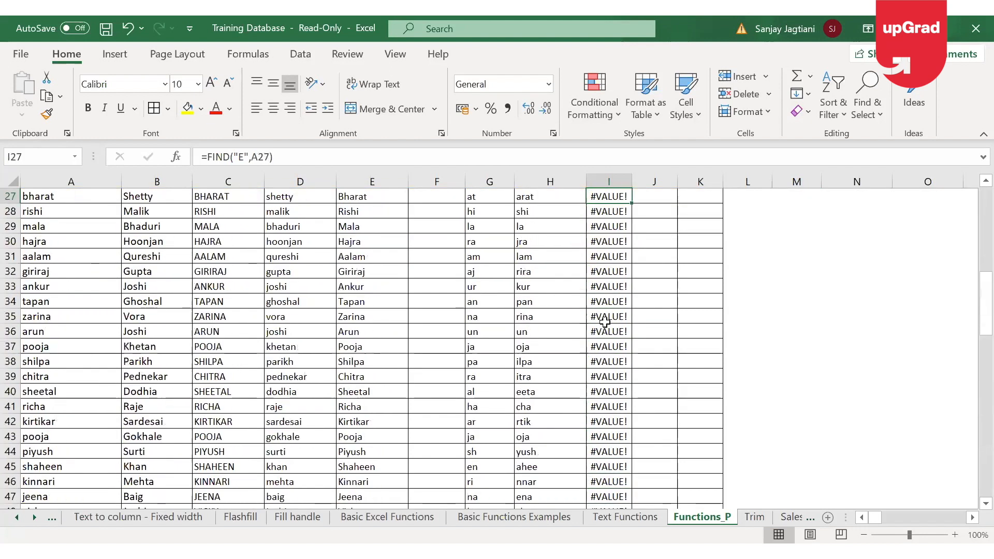
key(Up)
key(Up)
key(Up)
key(Up)
key(Up)
key(Up)
key(Up)
key(Up)
key(Up)
key(Up)
key(Up)
key(Up)
key(Up)
key(Up)
key(Up)
key(Up)
key(Up)
key(Up)
key(Up)
key(Up)
key(Down)
key(Down)
key(Down)
key(Down)
key(Down)
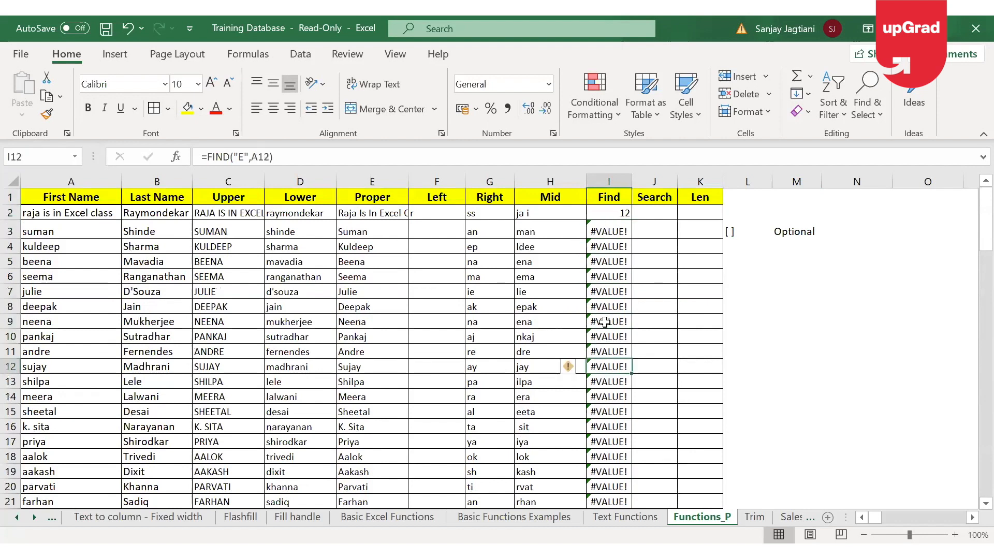
key(ctrl+Up)
key(Down)
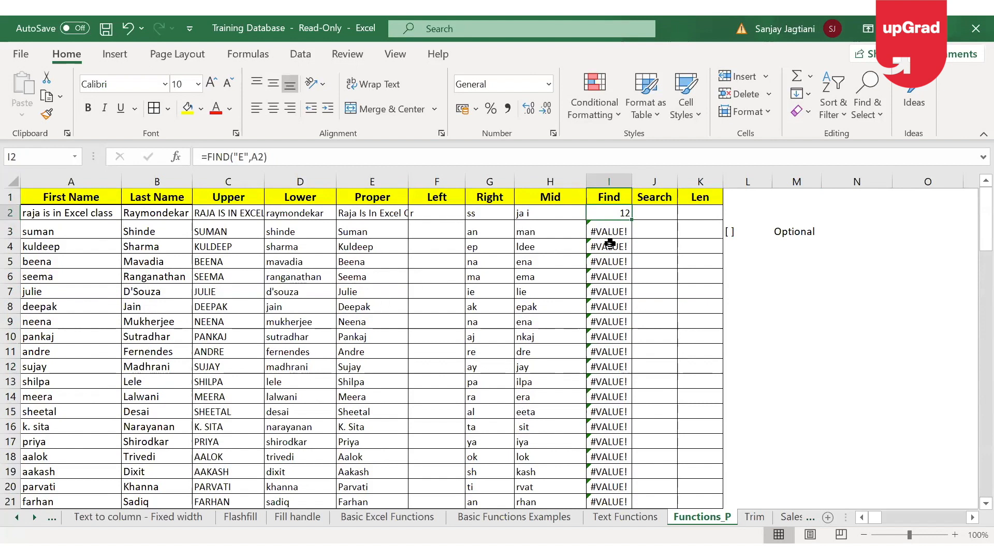
Enter =SEARCH("e",A2) in cell J2 and copy it down the Search column.
click(661, 215)
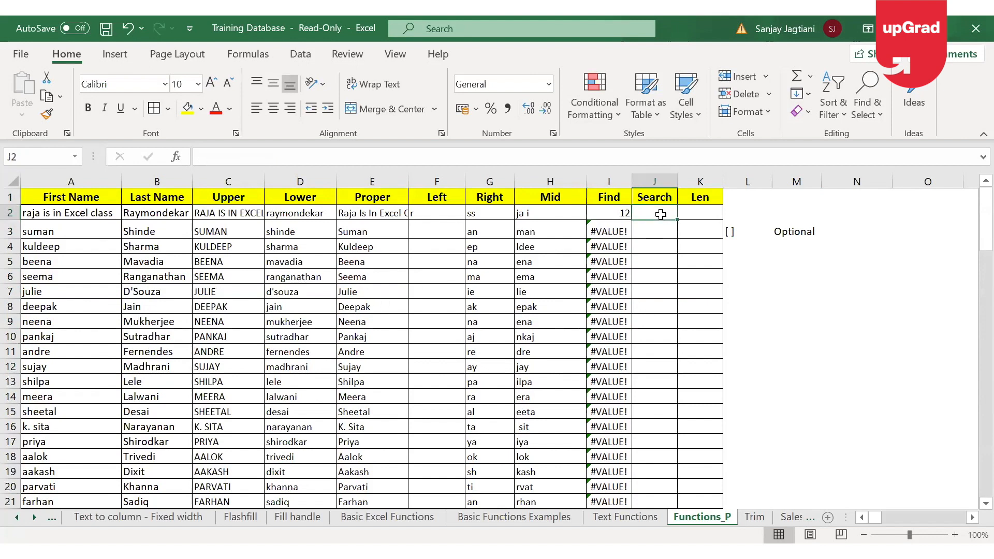
text(=)
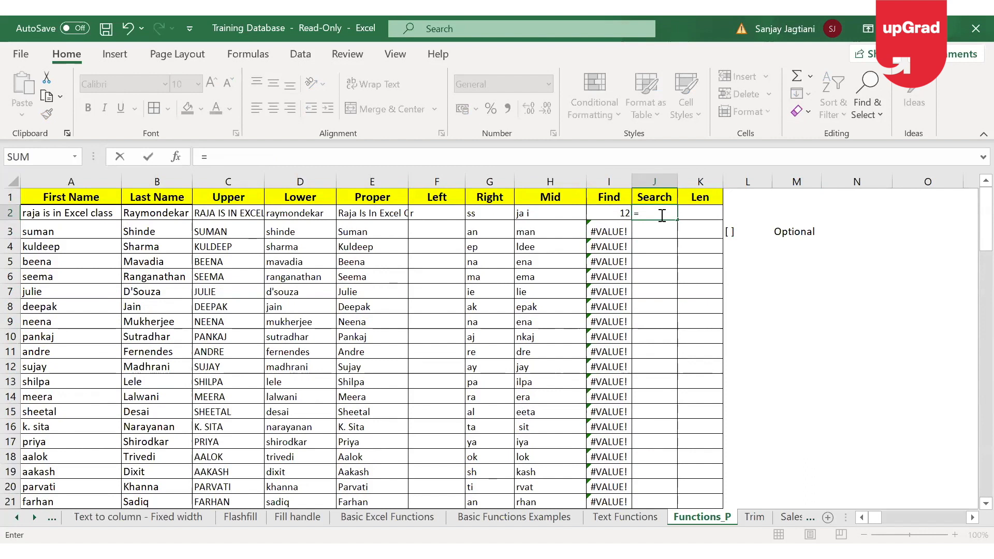
text(search)
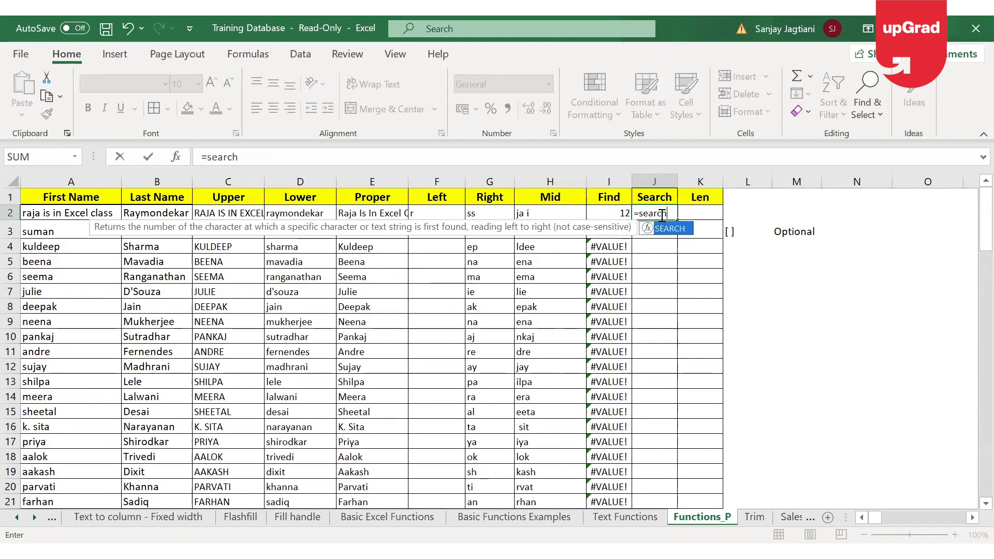
key(Tab)
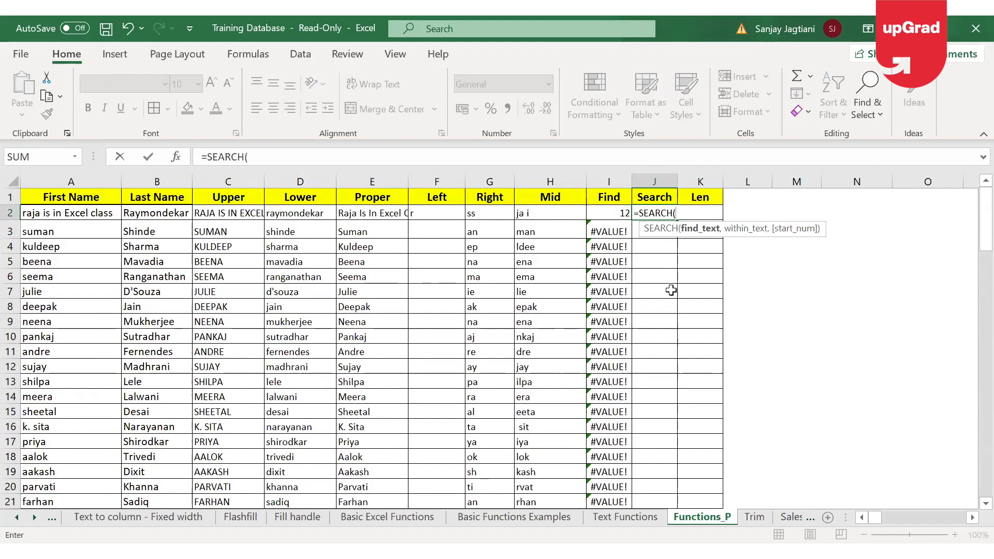
text("e",)
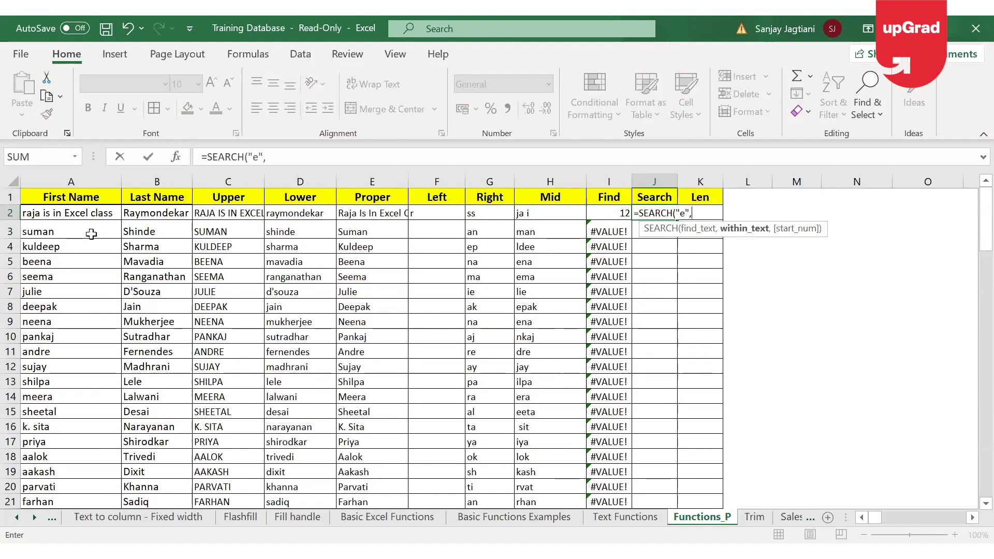
click(96, 212)
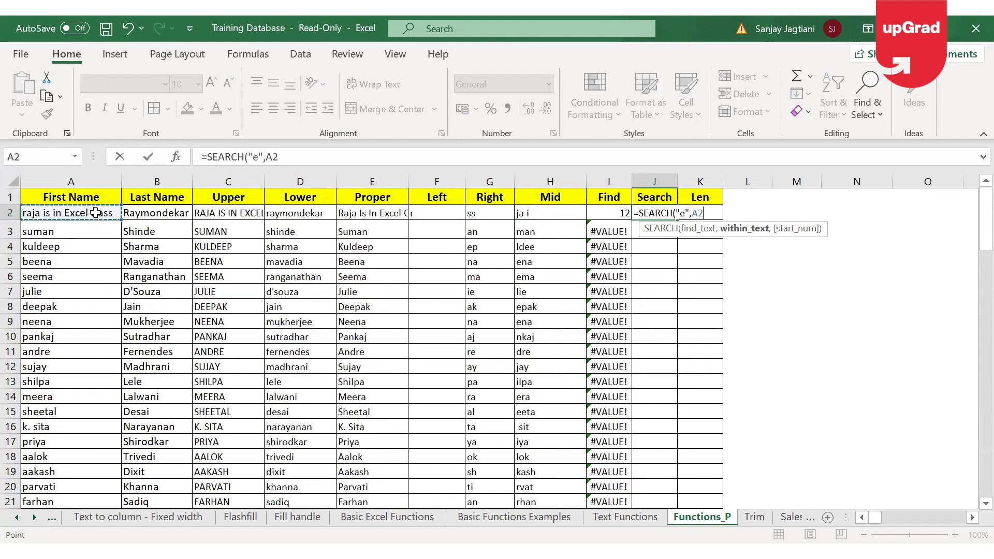
key(Return)
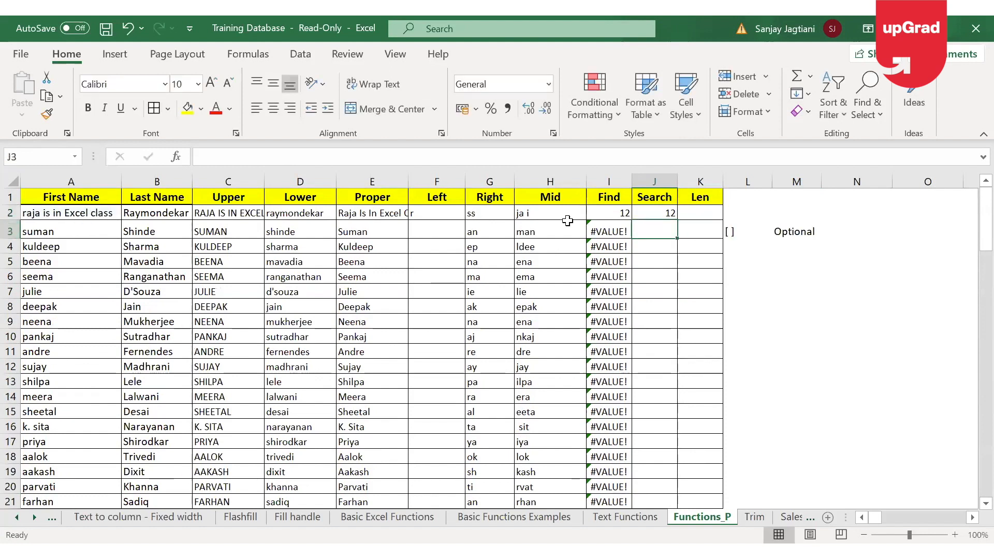
click(659, 211)
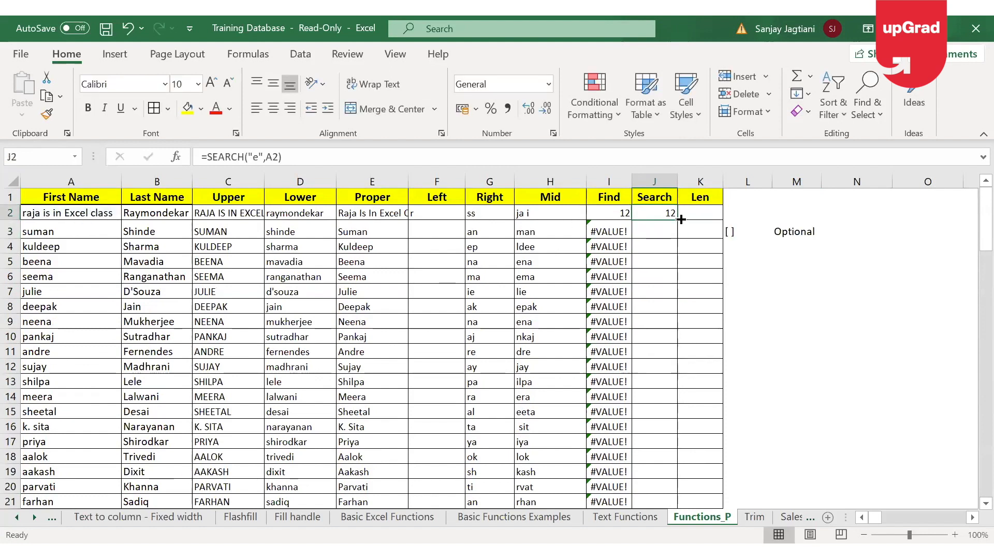
double_click(676, 220)
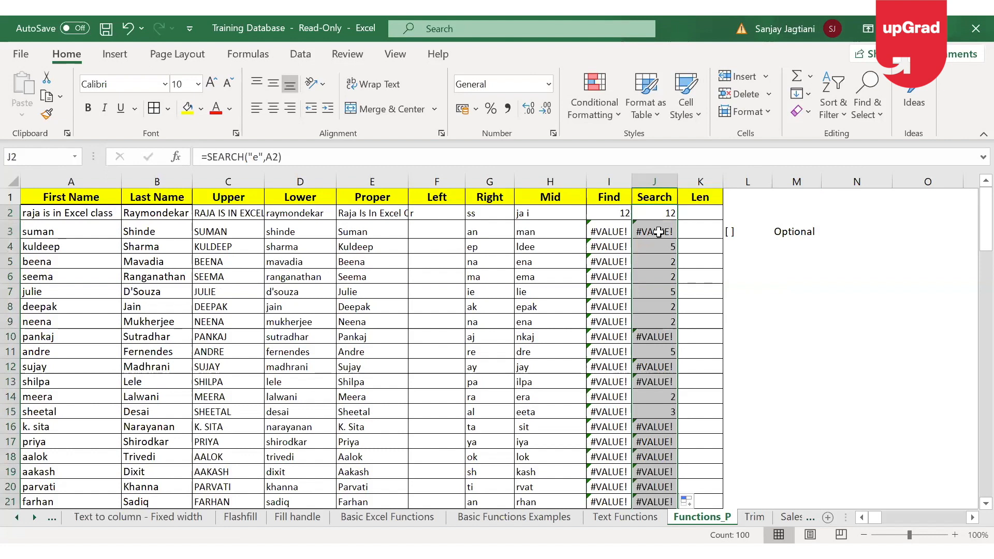
Compare the SEARCH formula in cell J2 with the FIND formula in cell I2.
click(658, 213)
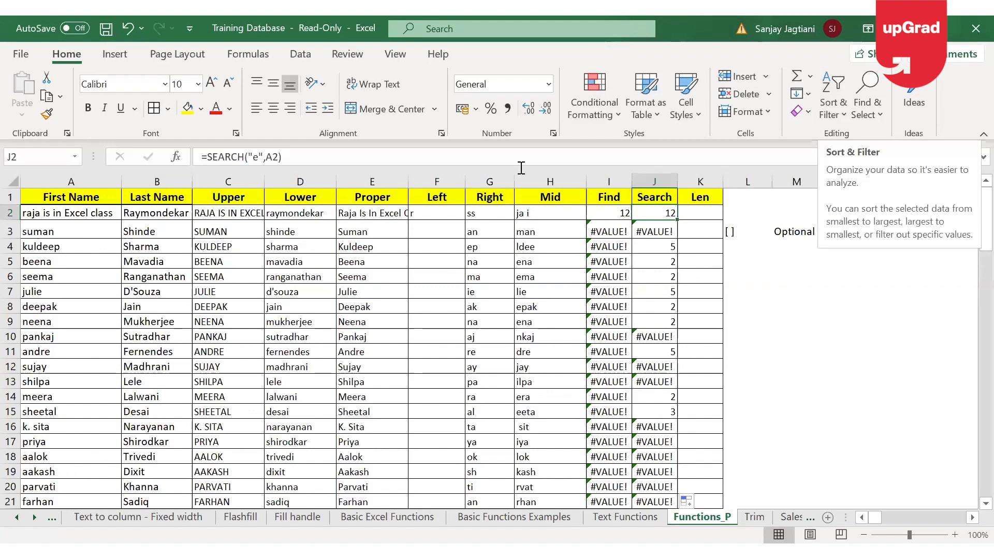
click(608, 211)
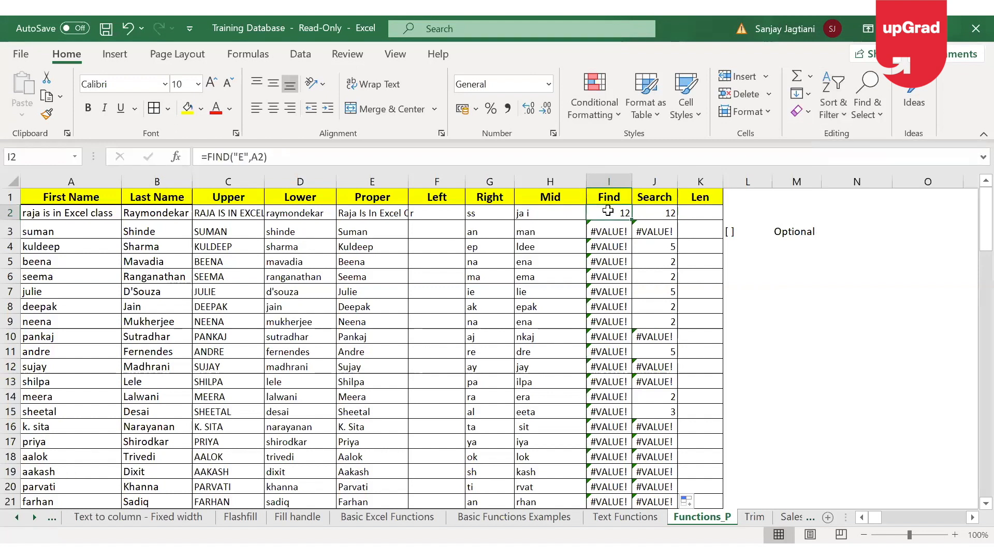
click(663, 214)
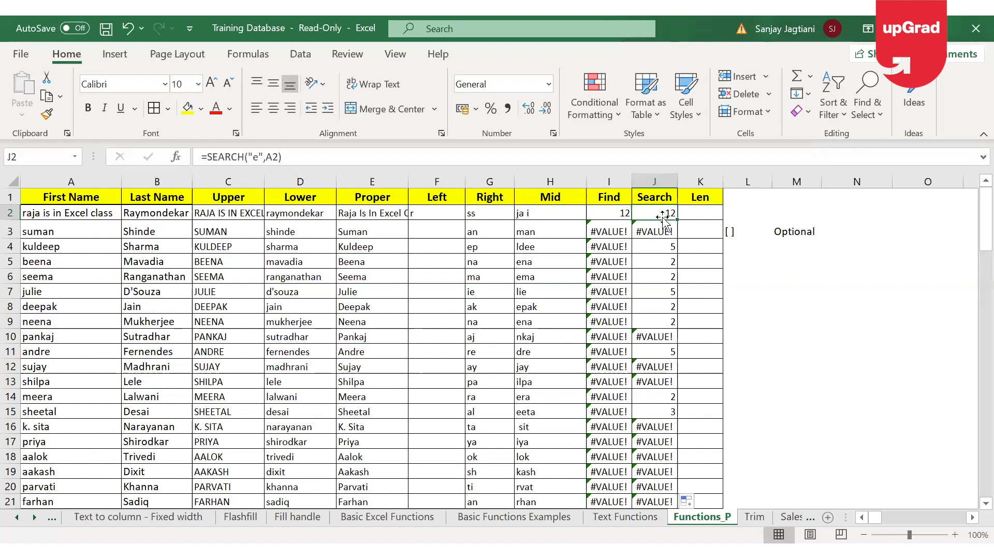
click(615, 215)
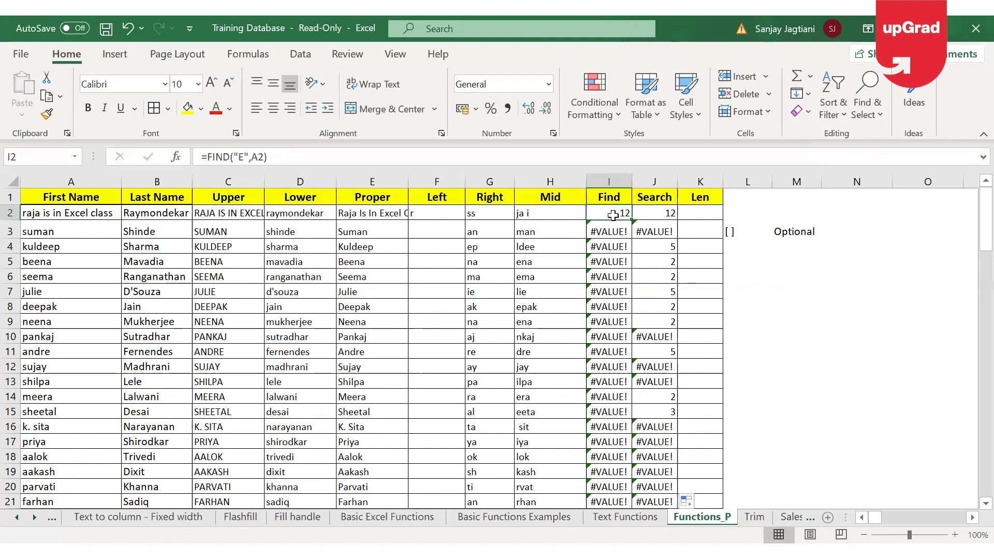
Try adding the optional start_num argument to the FIND formula in cell I2.
click(327, 157)
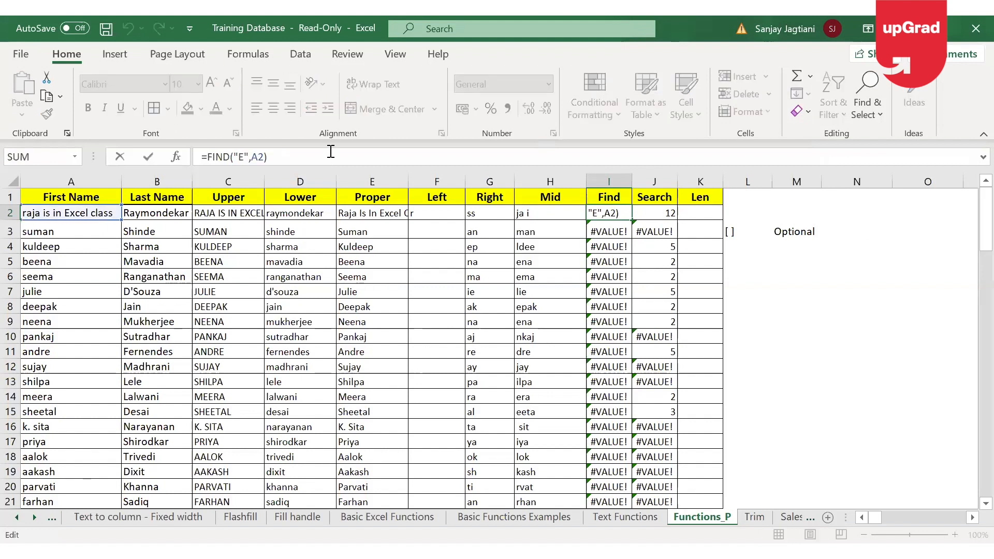
key(BackSpace)
text(,)
key(BackSpace)
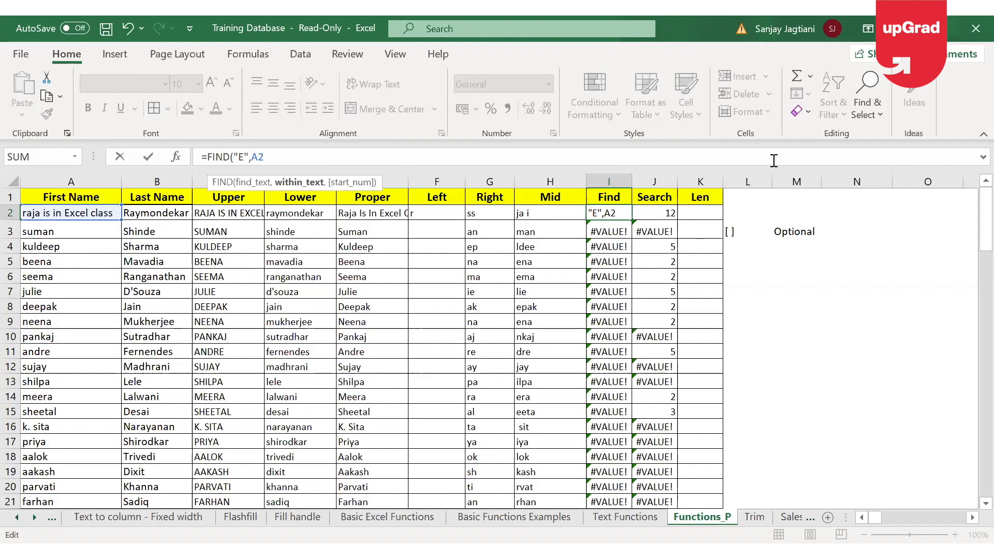
key(Return)
click(617, 214)
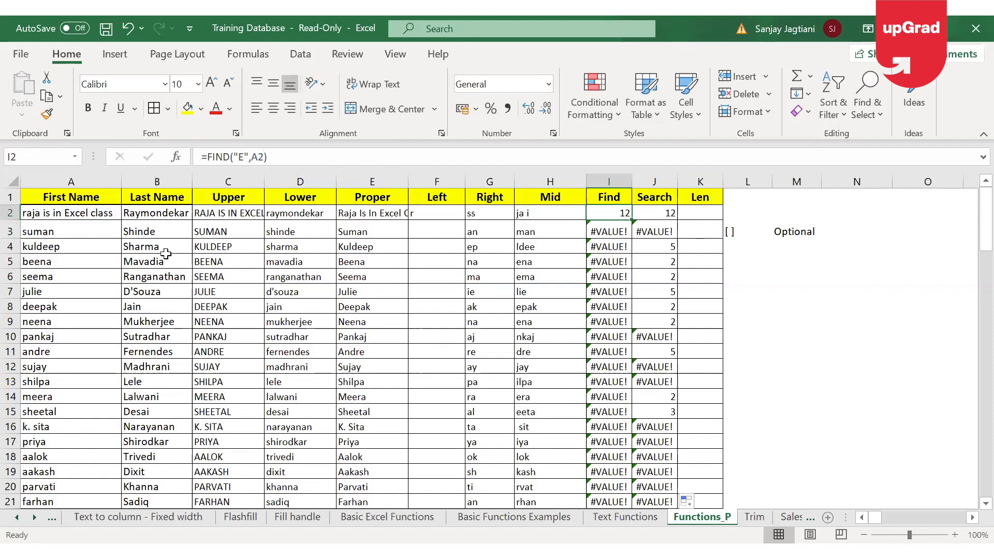
Clear all FIND formulas from cell I2 down the Find column.
click(165, 213)
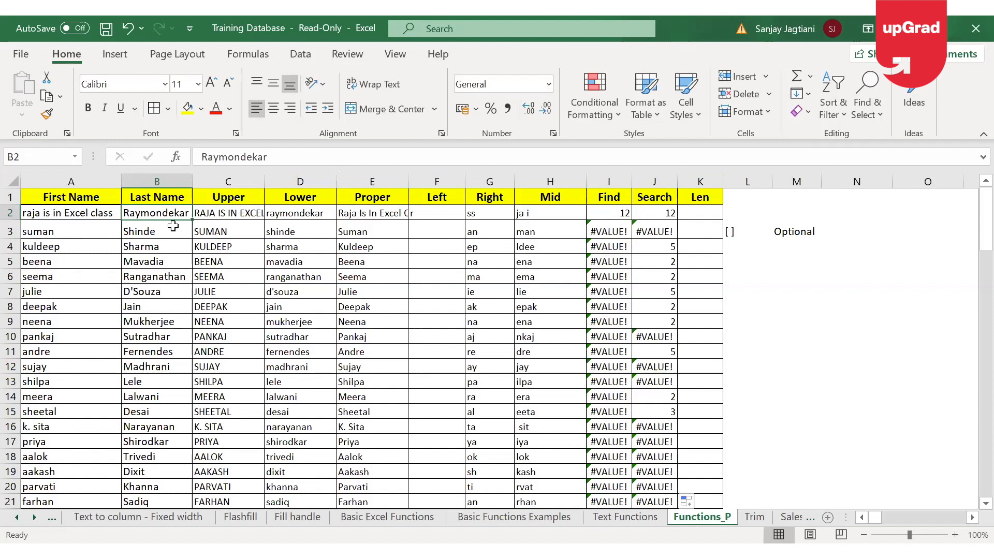
click(622, 215)
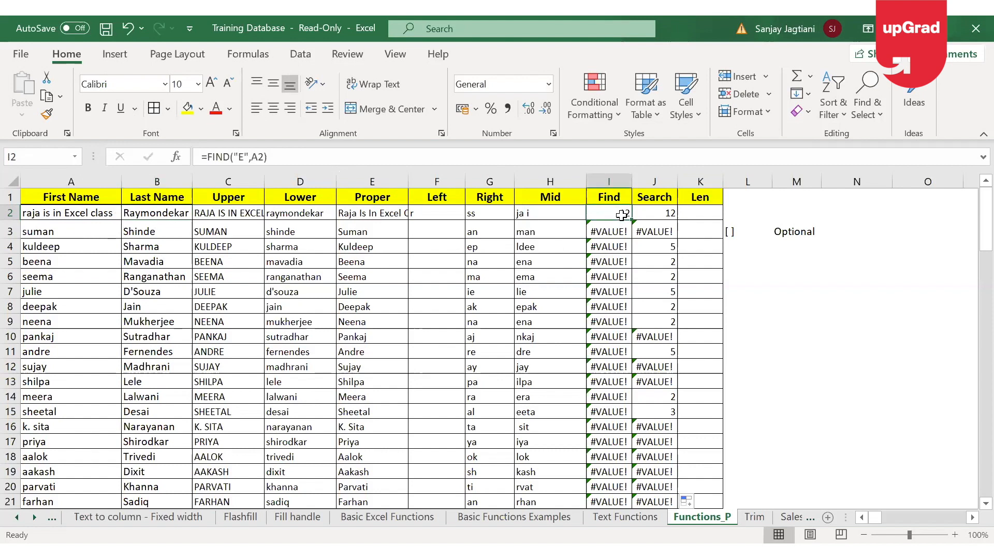
key(ctrl+shift+Down)
key(Delete)
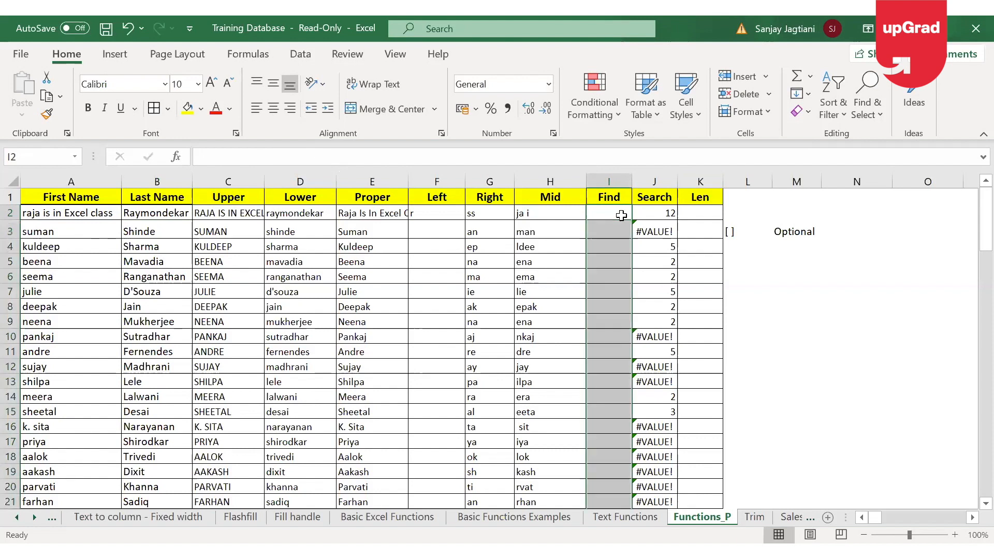
Enter =FIND("a",B2,3) in cell I2 to look for the letter starting from the third character of the last name.
key(ctrl+Up)
key(ctrl+Down)
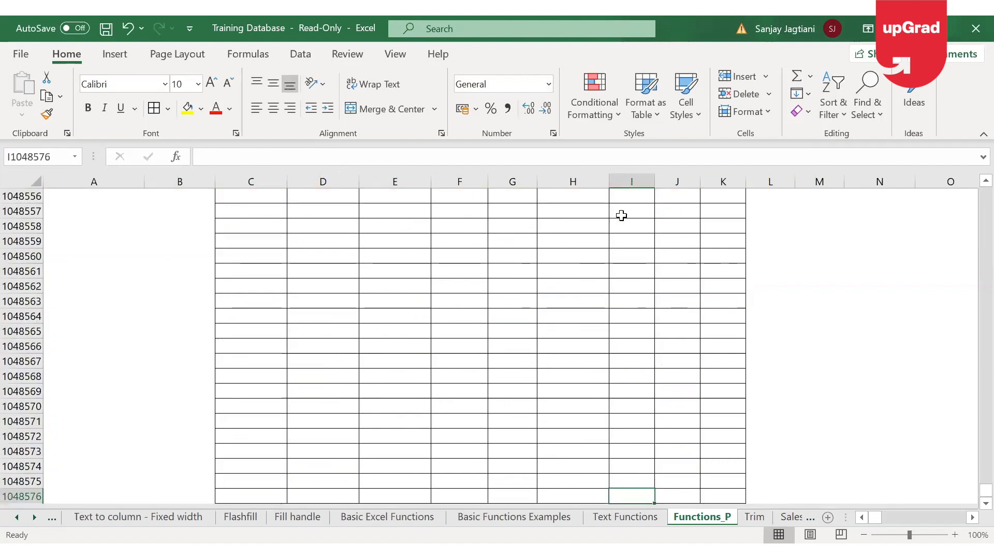
key(ctrl+Up)
click(621, 215)
text(=)
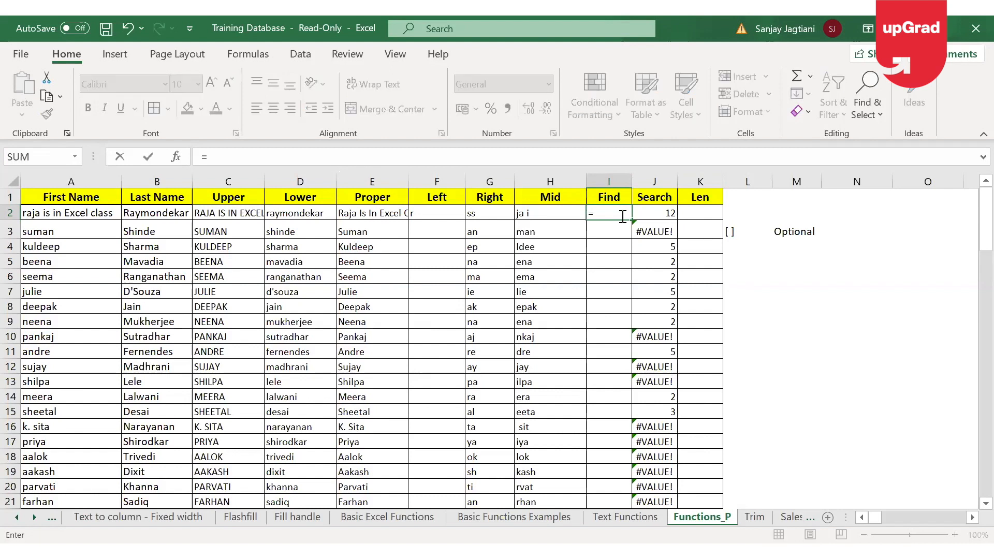
text(FIND("a")
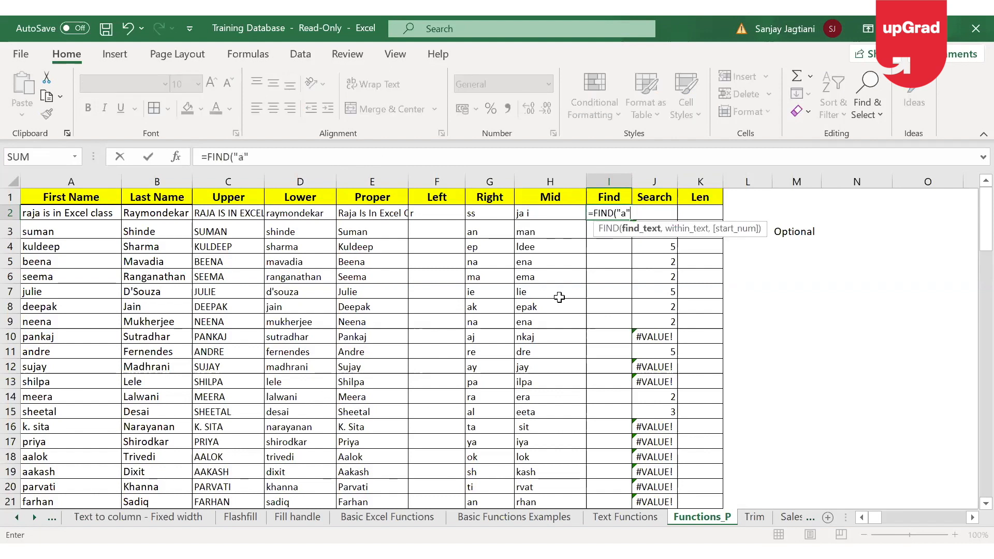
text(,)
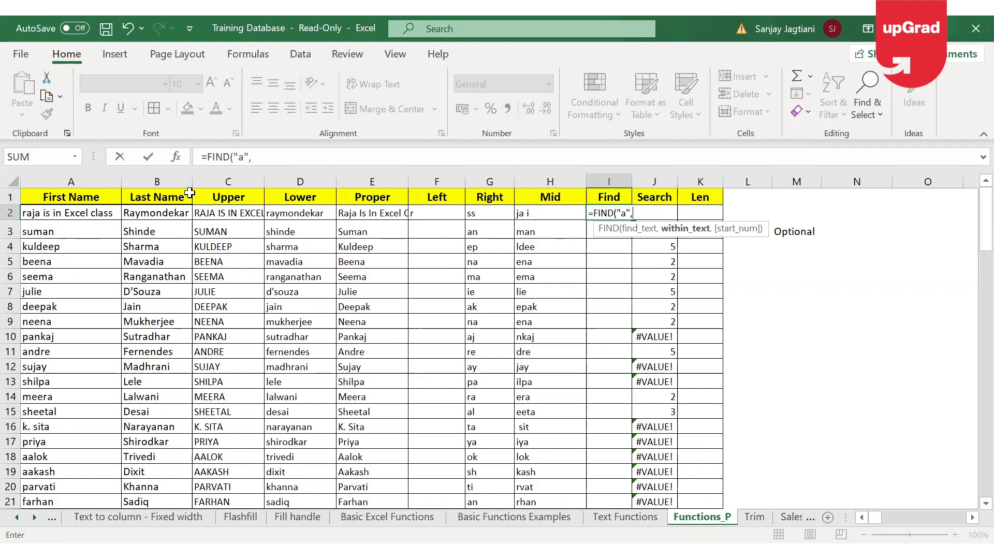
click(183, 214)
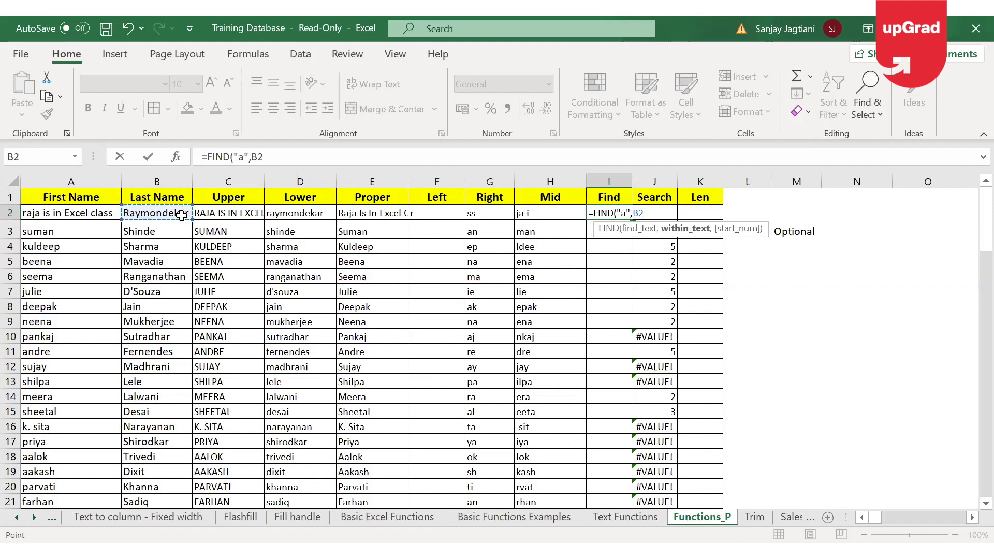
text(,)
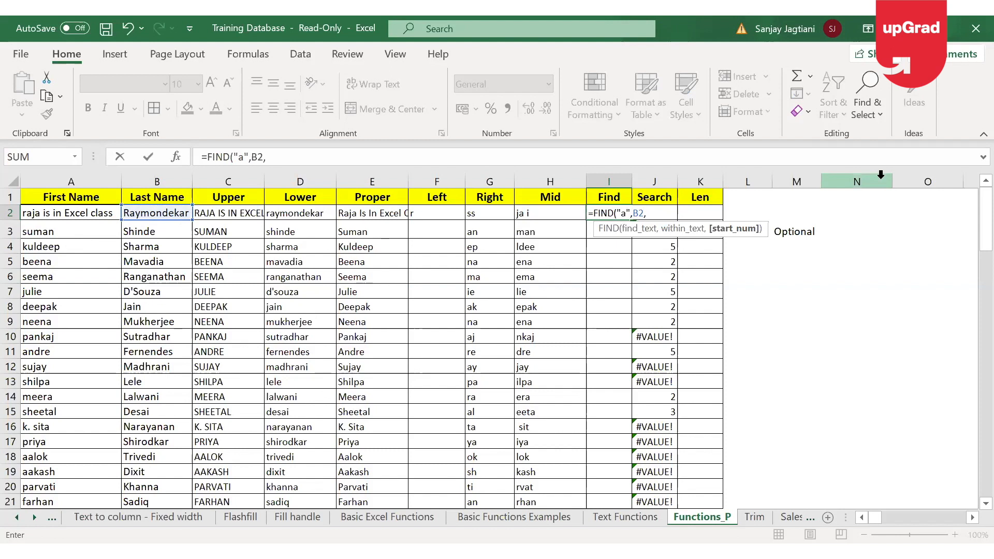
text(3)
key(Return)
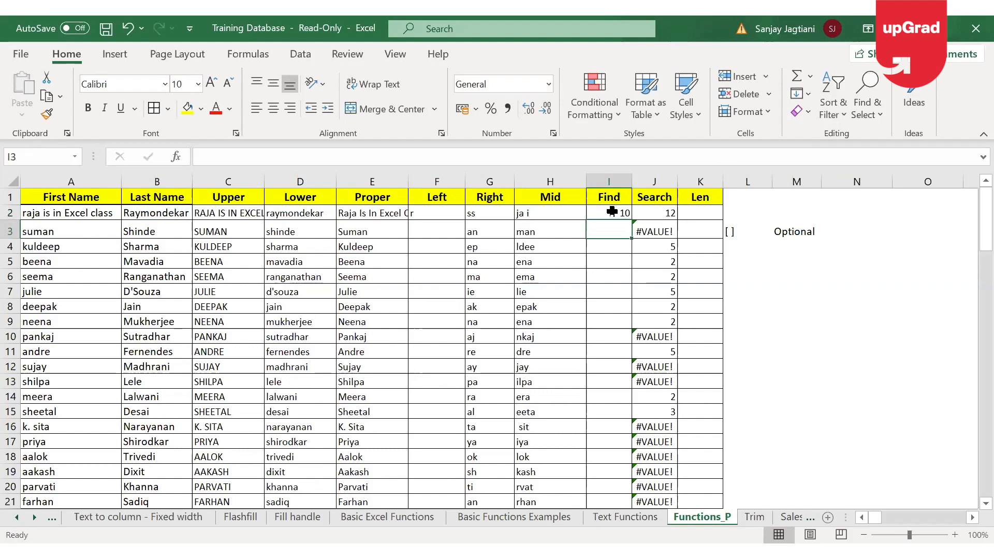
Review the FIND formula with its start position in cell I2 alongside the SEARCH formula in cell J2.
click(612, 211)
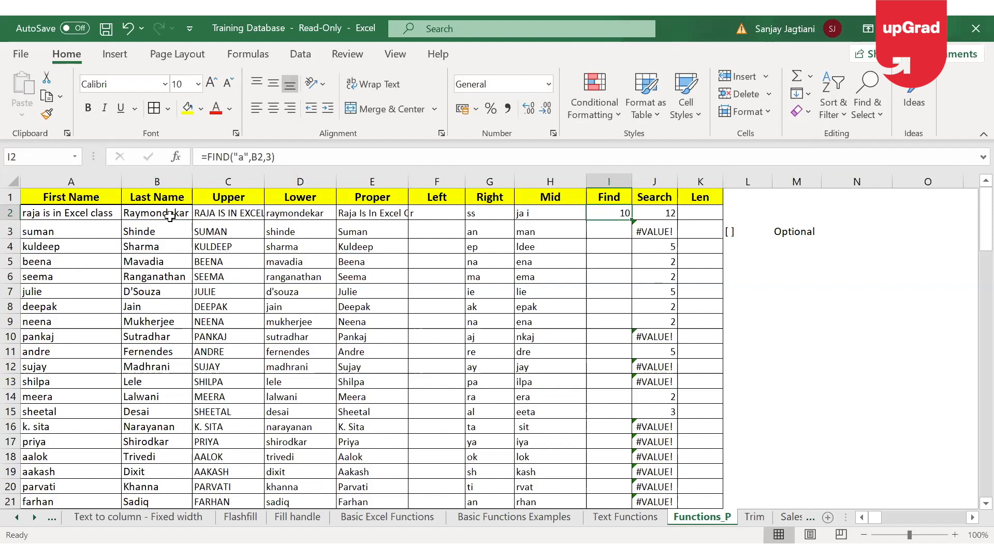
click(286, 159)
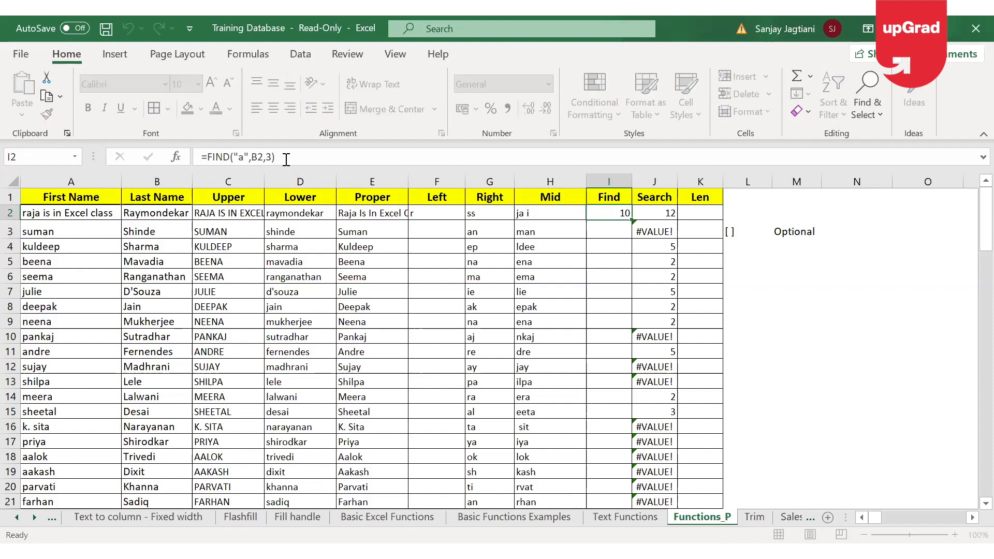
click(651, 213)
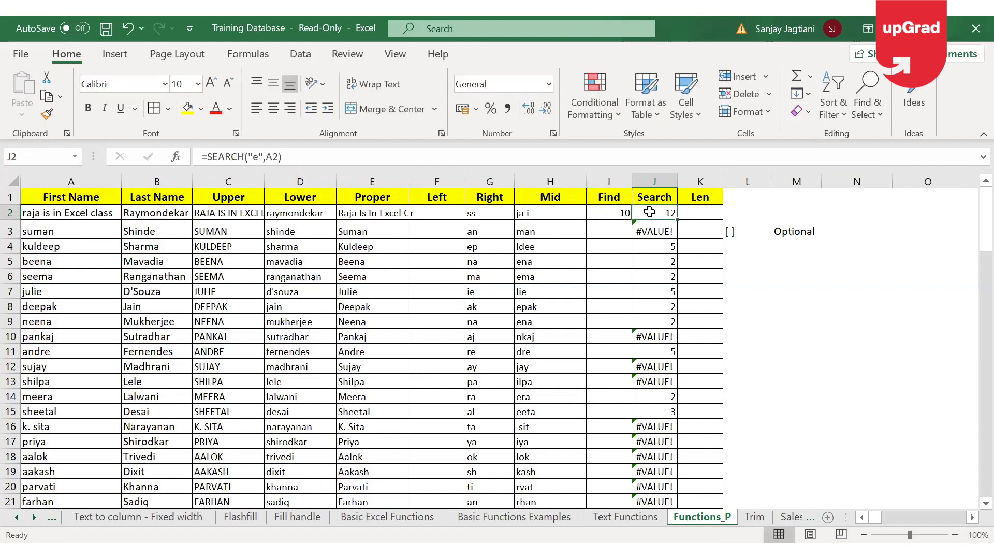
click(702, 210)
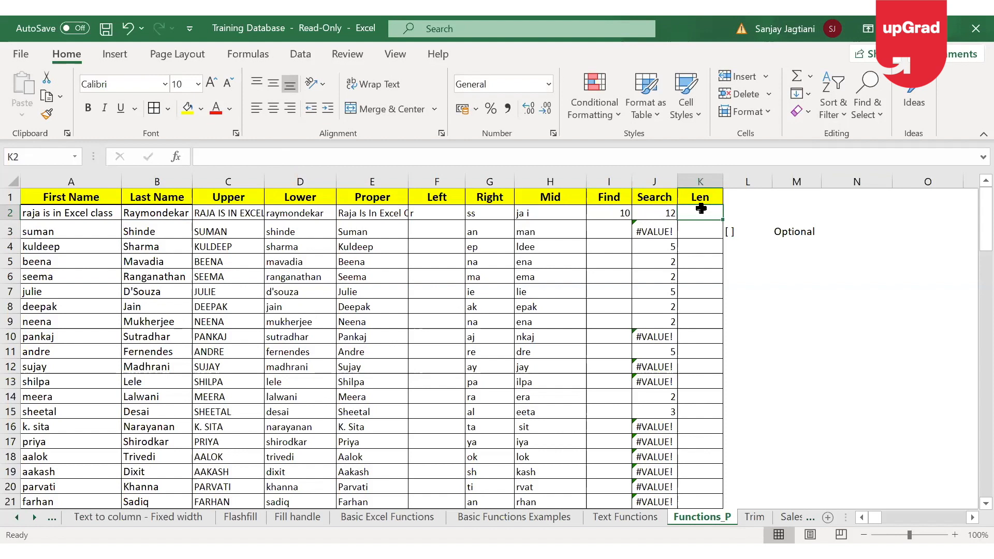
click(658, 214)
click(610, 217)
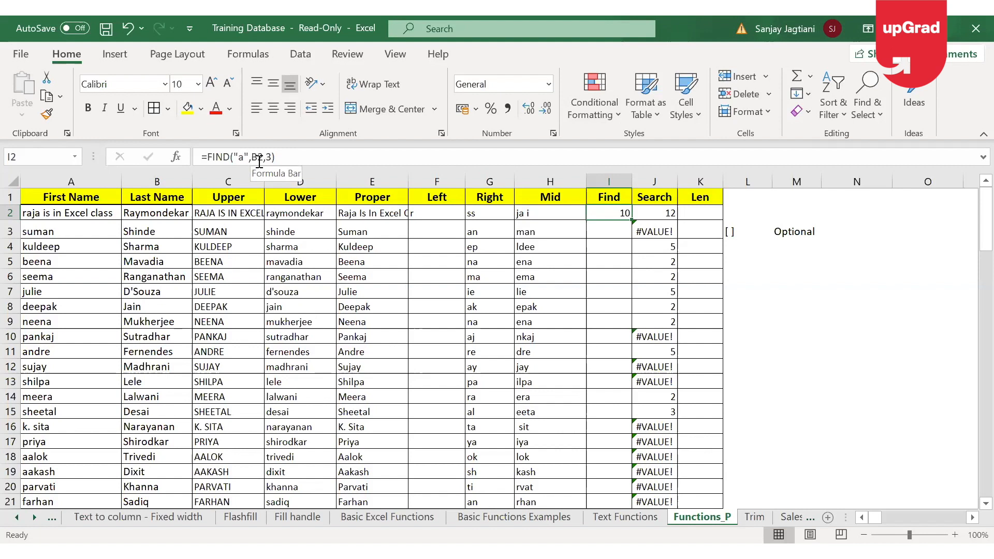
Check the description of the Len function on the Text Functions sheet, then return to the Functions_P sheet.
click(691, 213)
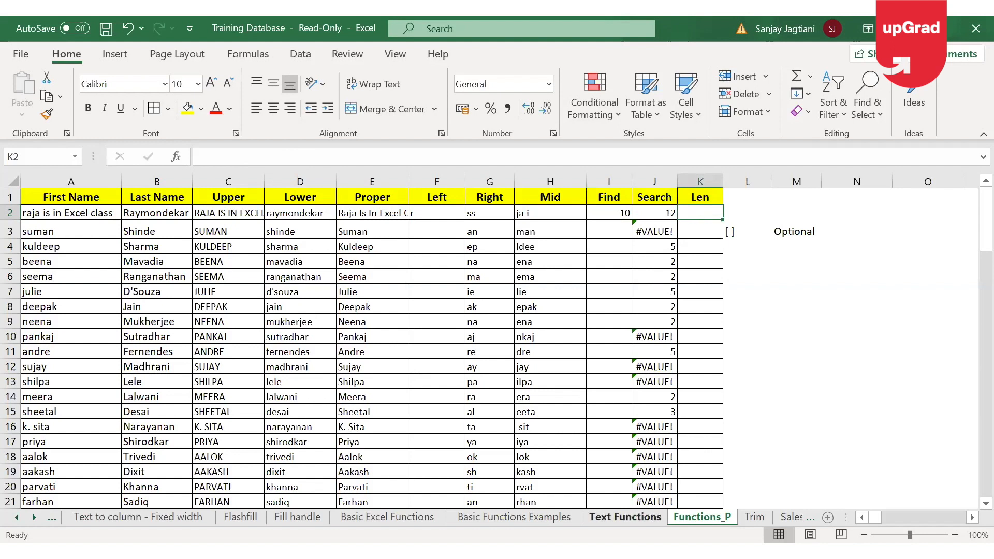
click(625, 517)
click(733, 416)
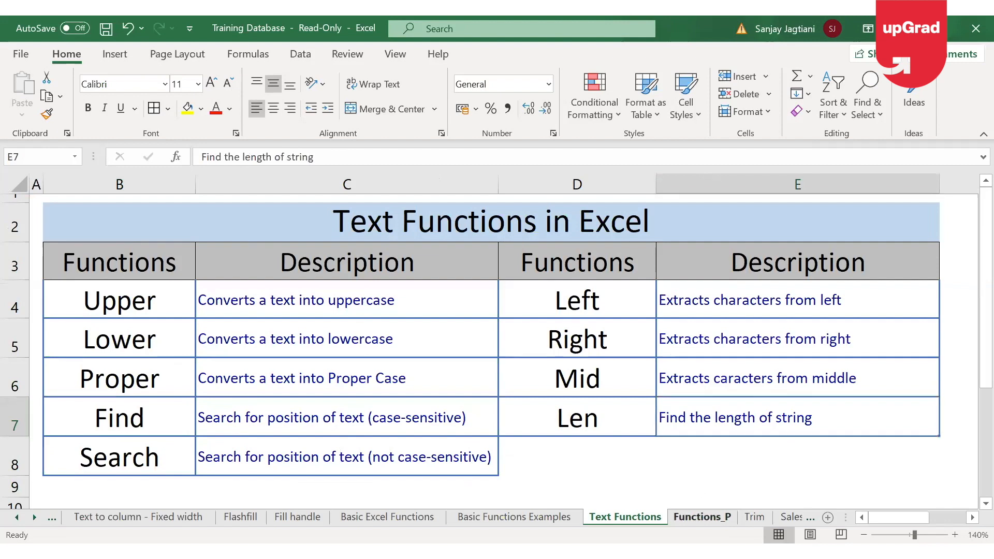
click(702, 517)
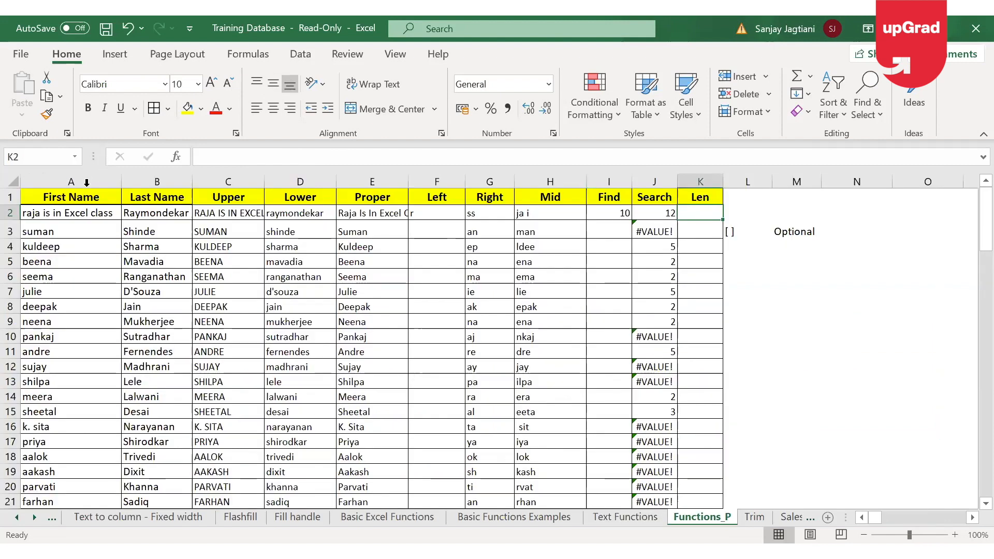
Enter =LEN(A2) in cell K2 and copy it down the Len column.
click(89, 216)
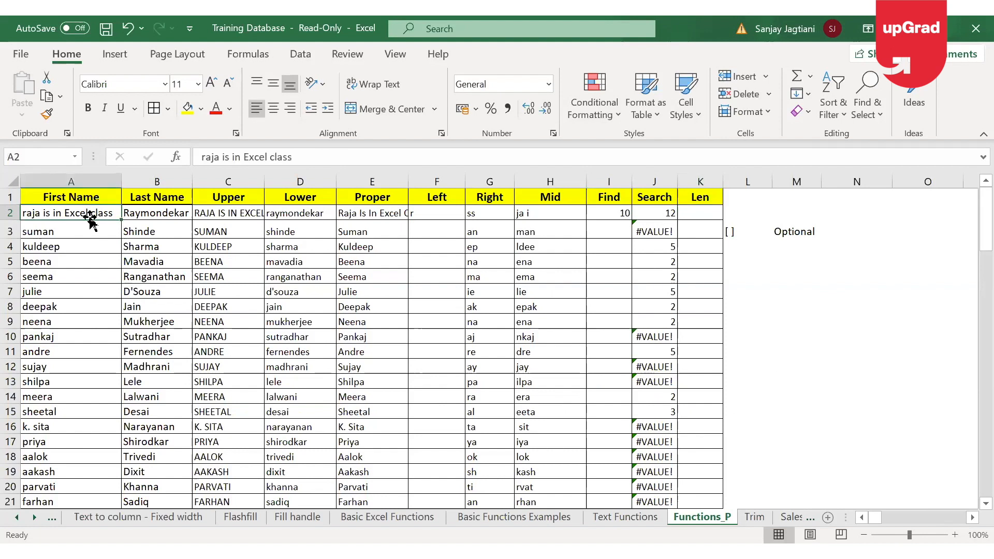
click(705, 215)
text(=)
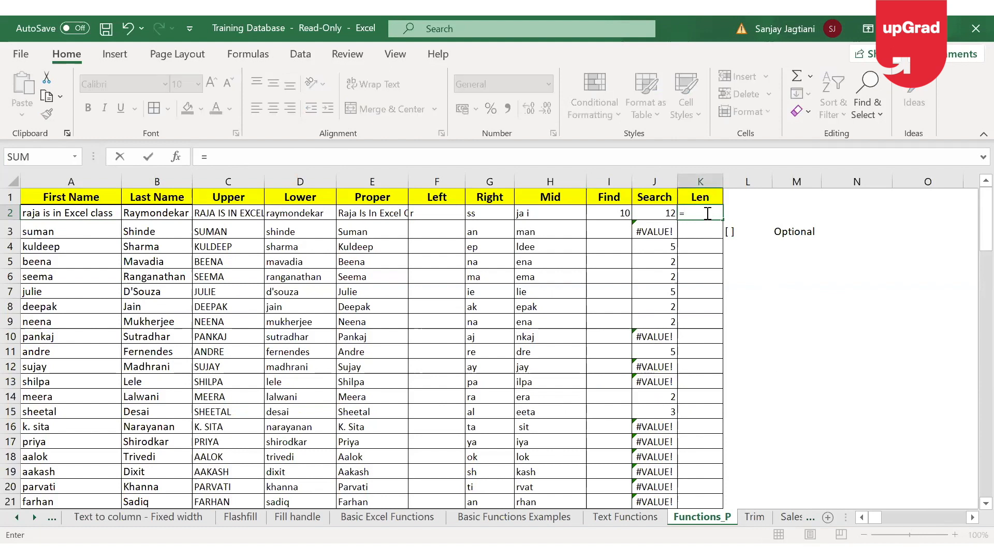
text(LEN()
key(Home)
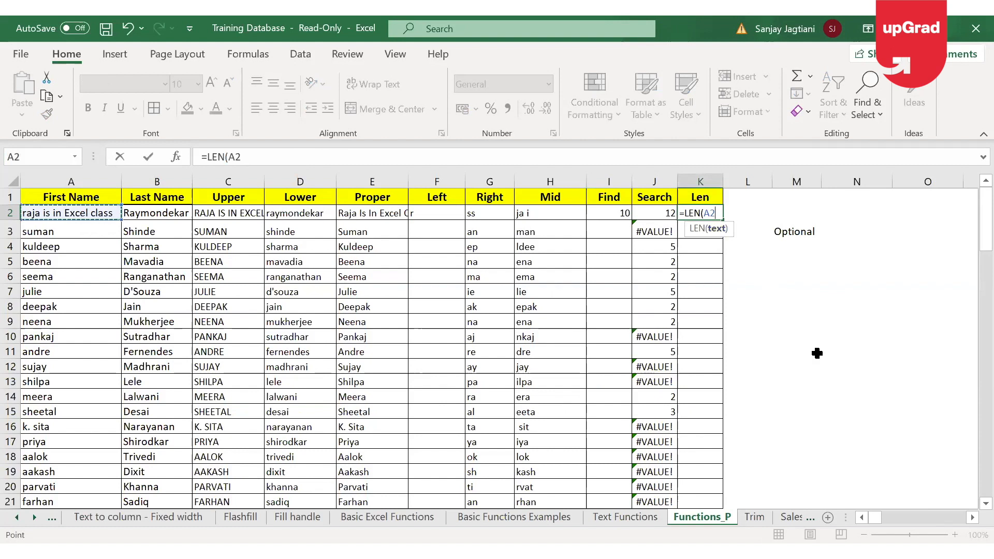
key(Return)
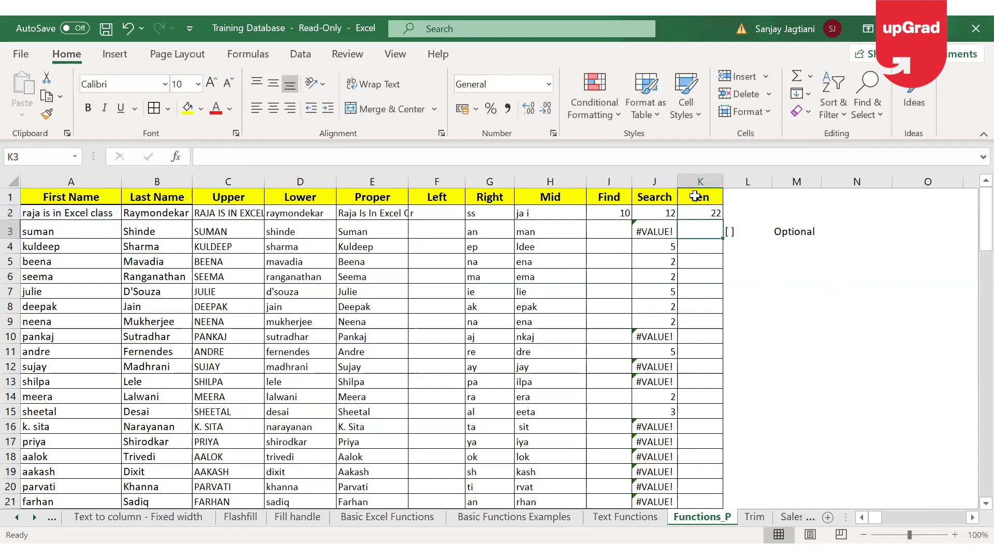
click(700, 215)
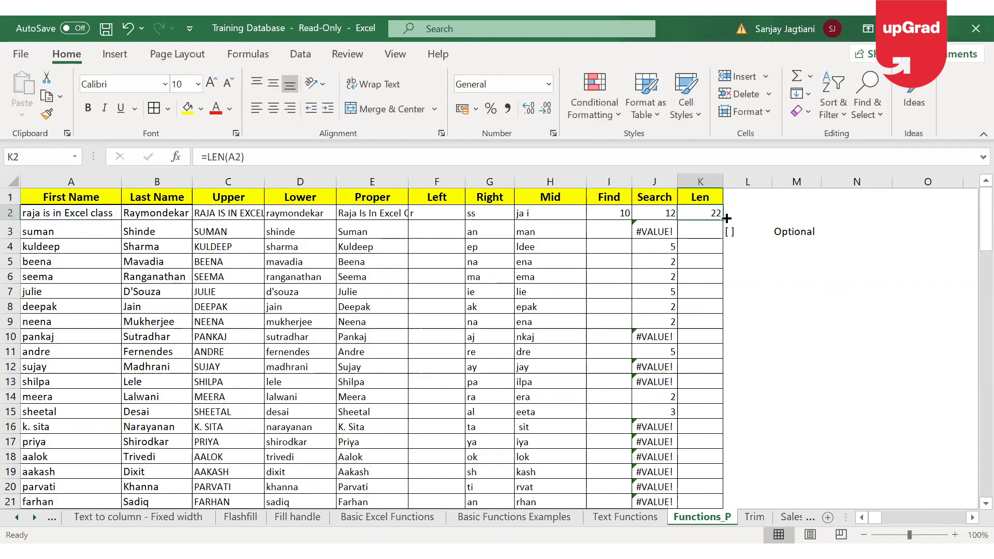
double_click(727, 218)
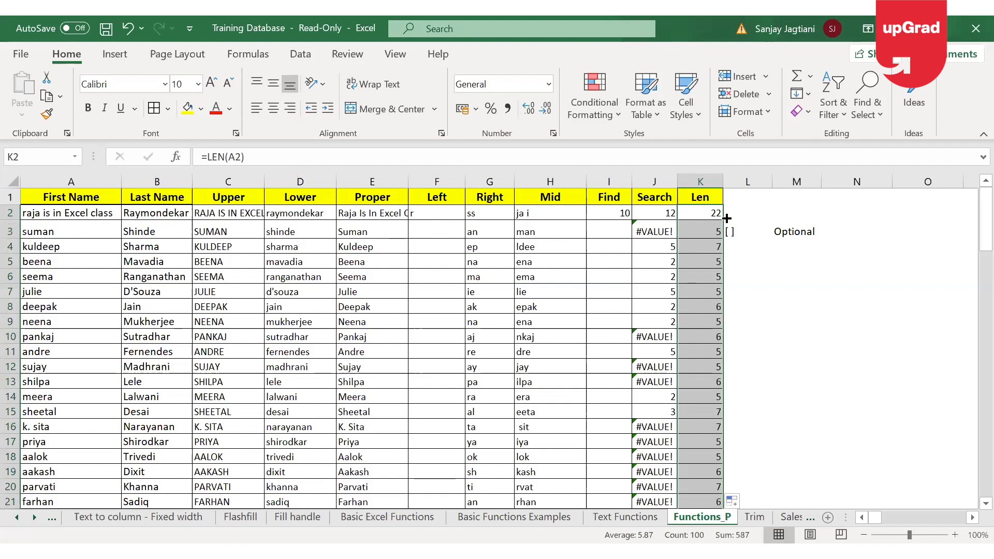
Check the Len column against the first names and go back to the Text Functions overview sheet.
mouse_move(985, 220)
mouse_down()
mouse_move(968, 493)
mouse_move(969, 213)
mouse_up()
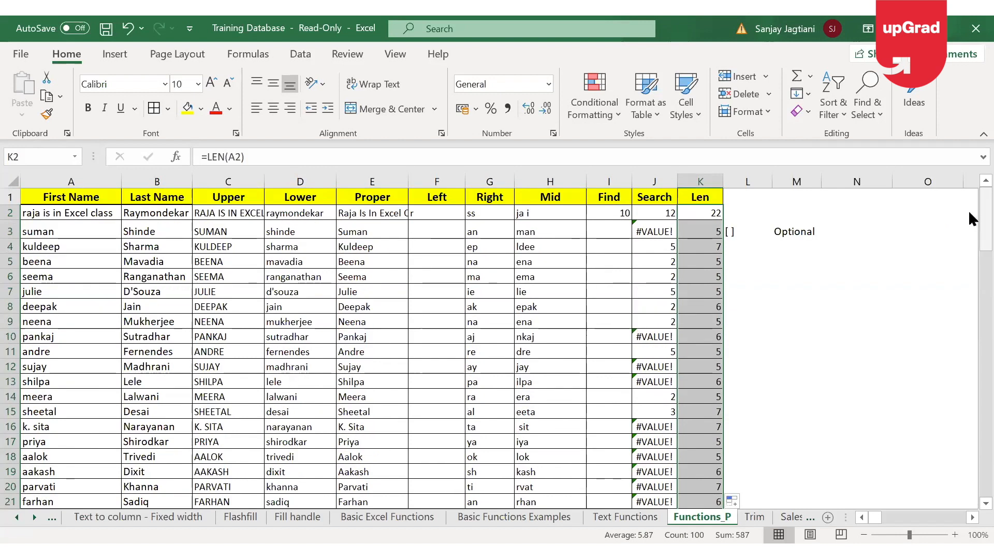
click(62, 295)
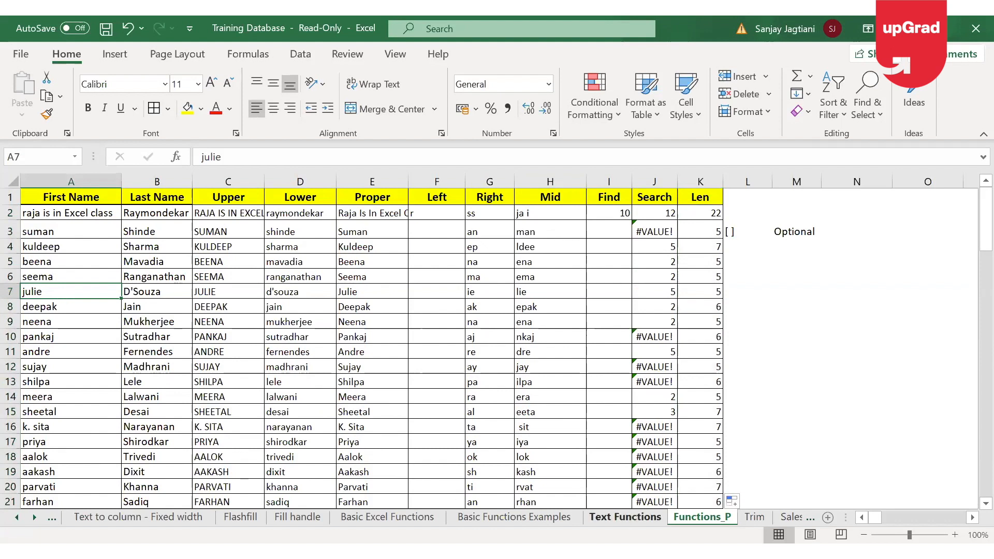
click(625, 517)
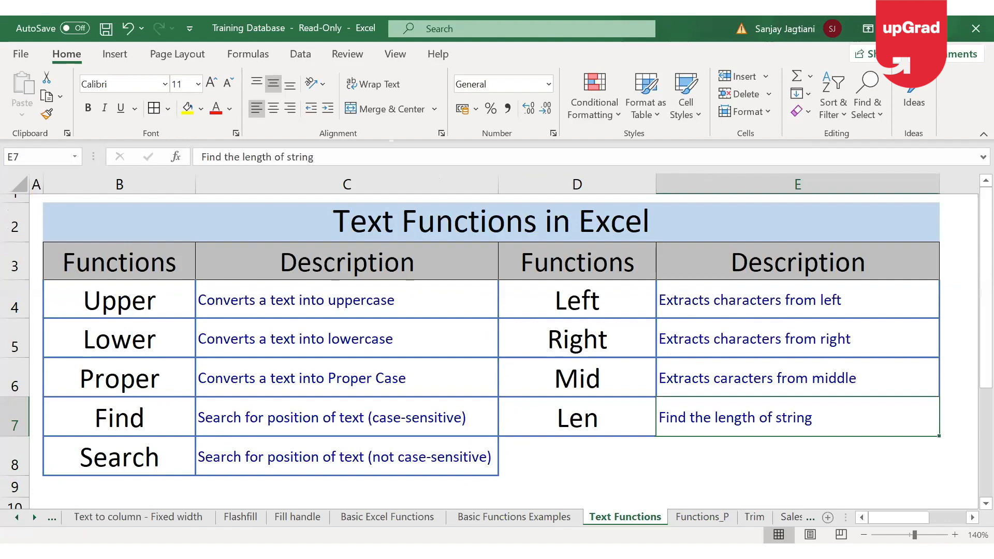